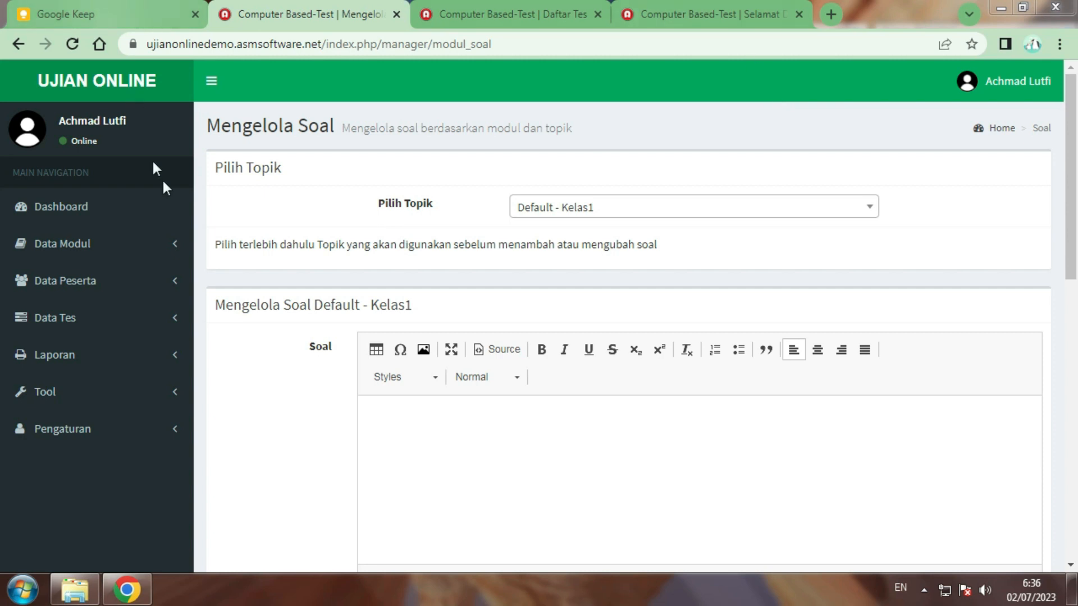
From the admin dashboard, go to the Topik list under Data Modul
left_click(102, 209)
left_click(114, 248)
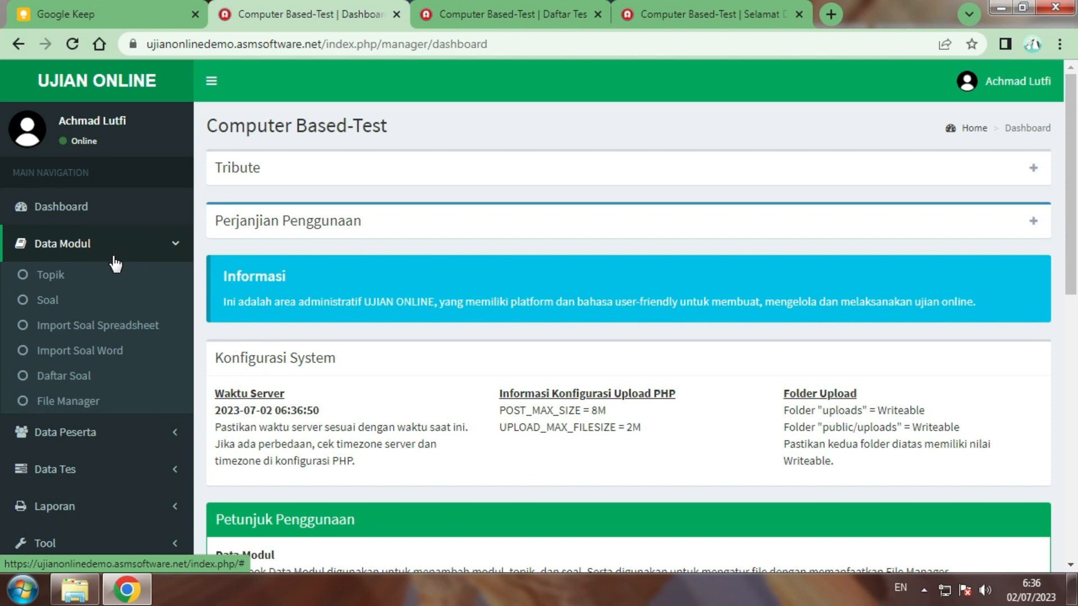
left_click(62, 281)
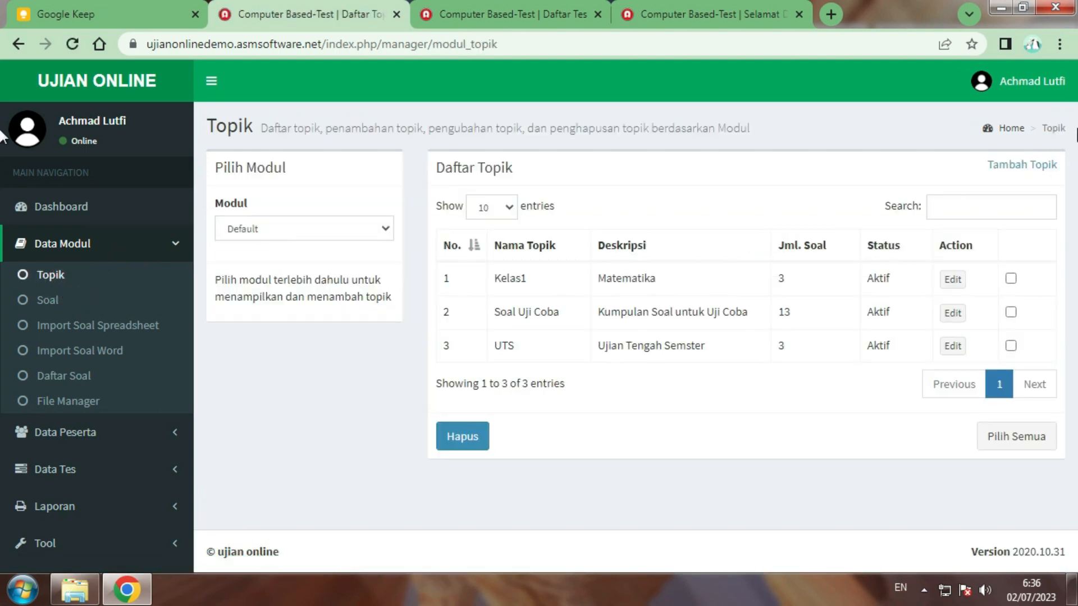
Add topic 'Kelas 5 Matematika' with description 'Soal Matematika untuk kelas 5' and save it
left_click(1018, 166)
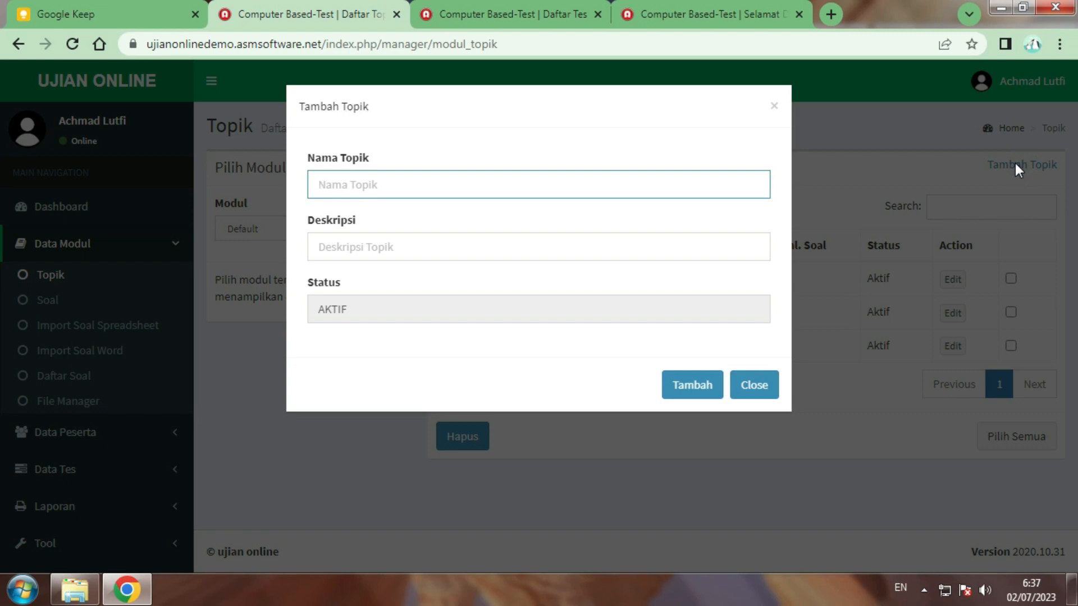
type("Kelas 5 Matematika")
key("Tab")
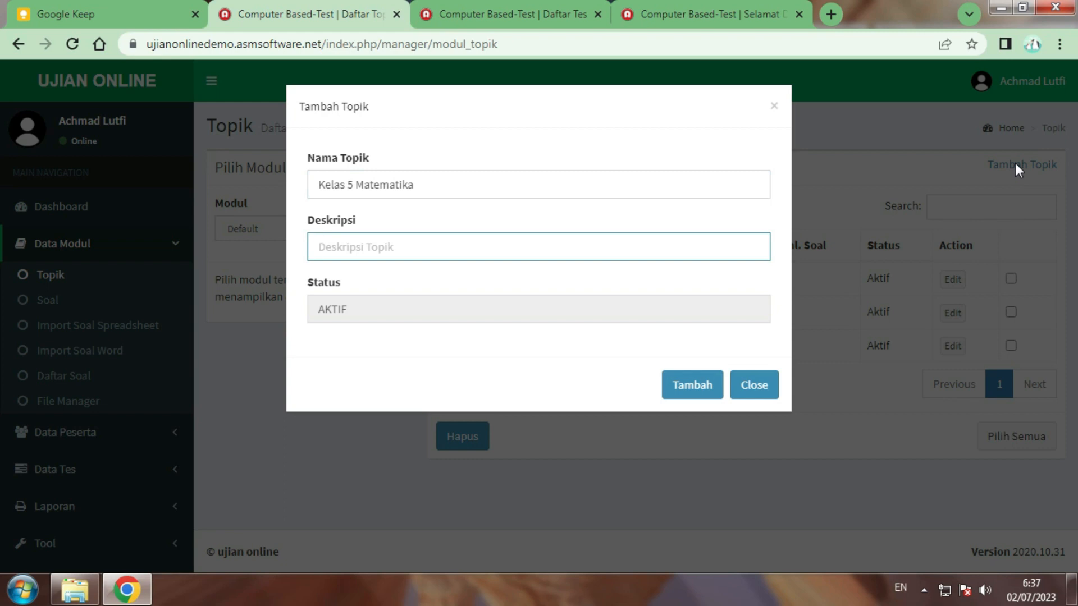
type("Soal Matematika untuk kelas 5")
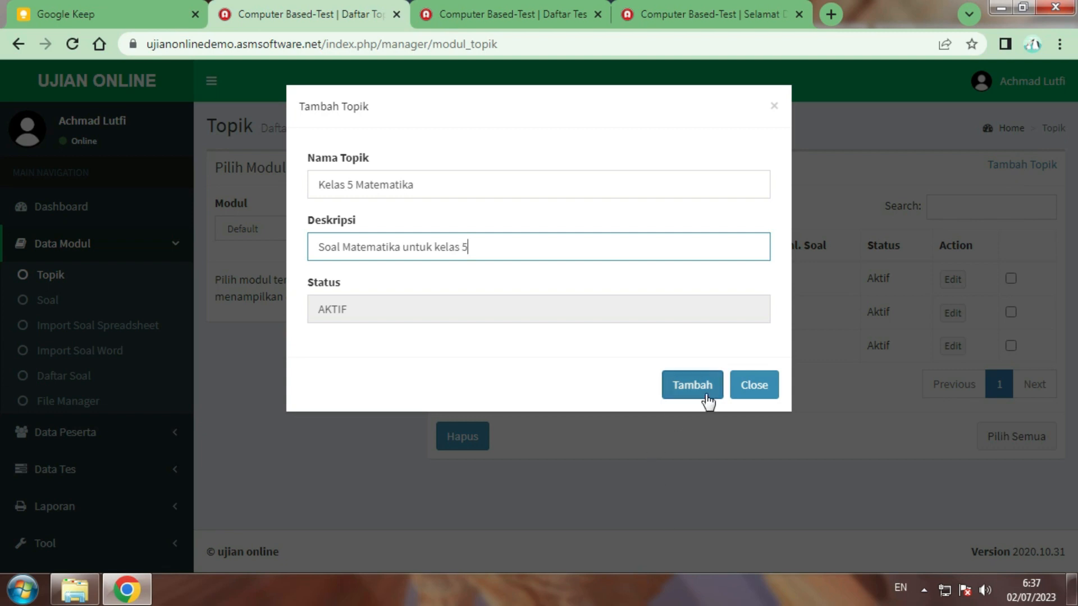
left_click(706, 396)
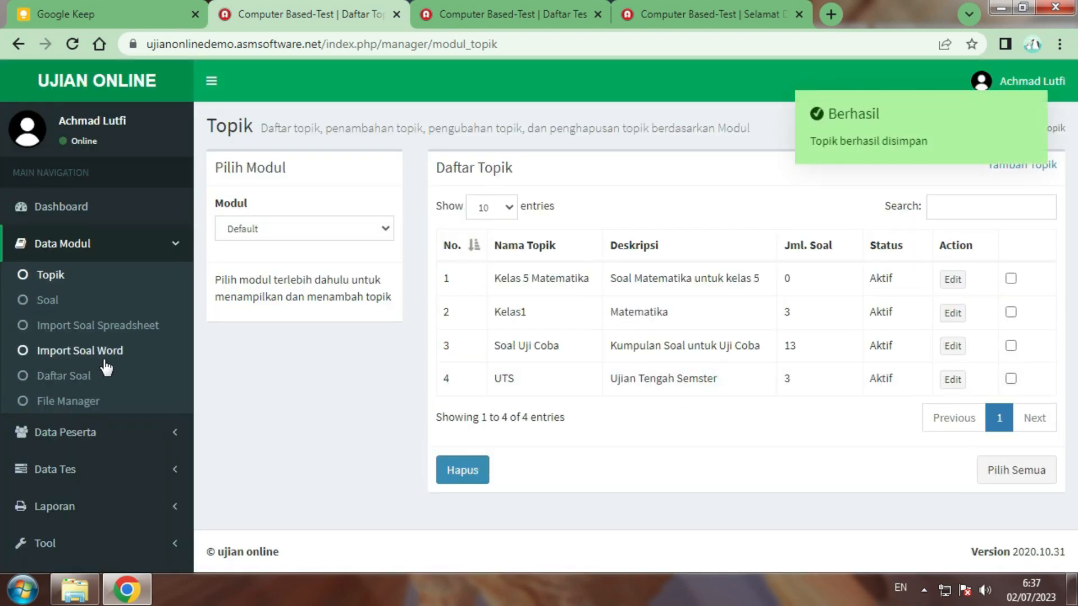
On the Soal page, select the Default - Kelas 5 Matematika topic
left_click(61, 305)
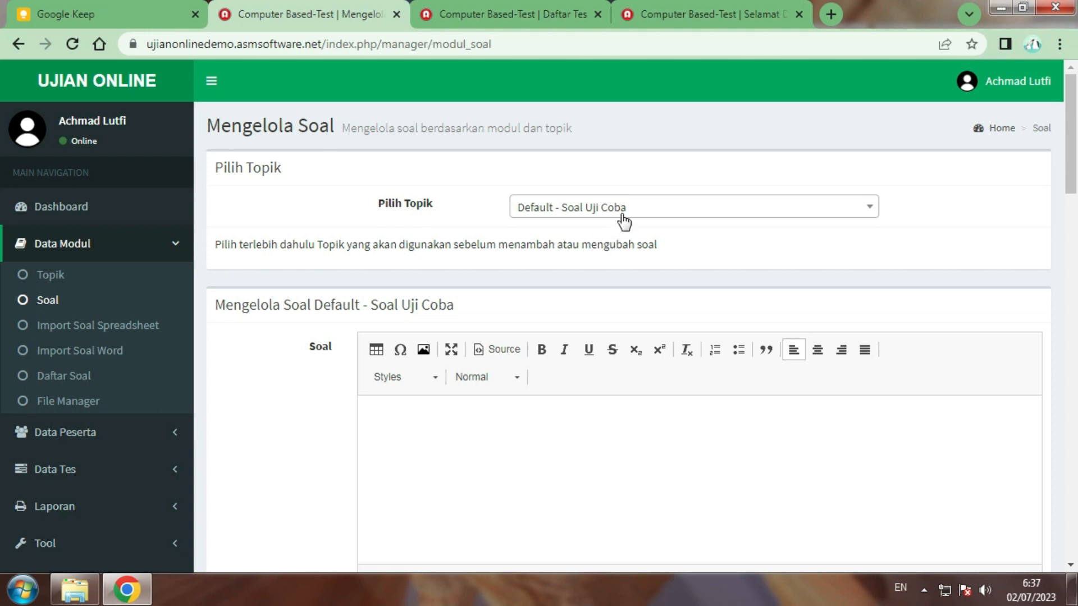
left_click(624, 221)
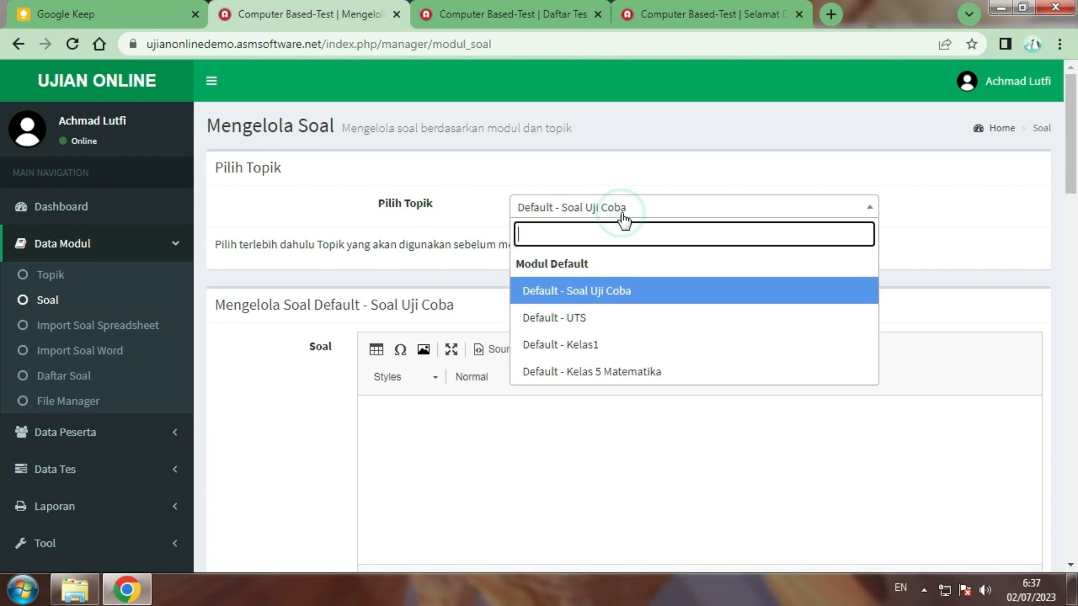
left_click(622, 373)
scroll(609, 337, "down", 5)
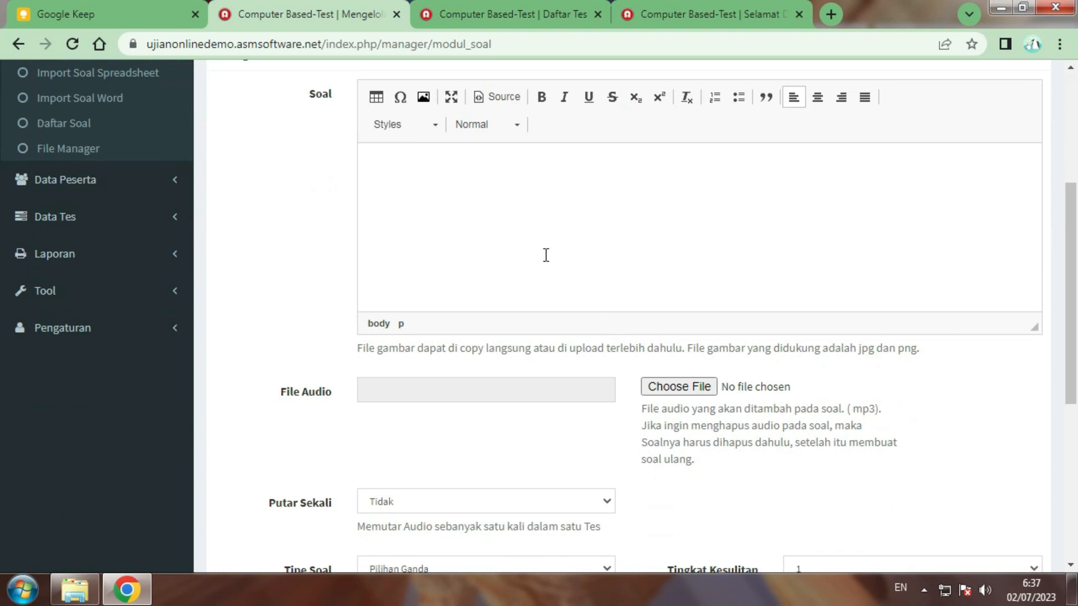
scroll(546, 254, "up", 2)
scroll(544, 251, "down", 7)
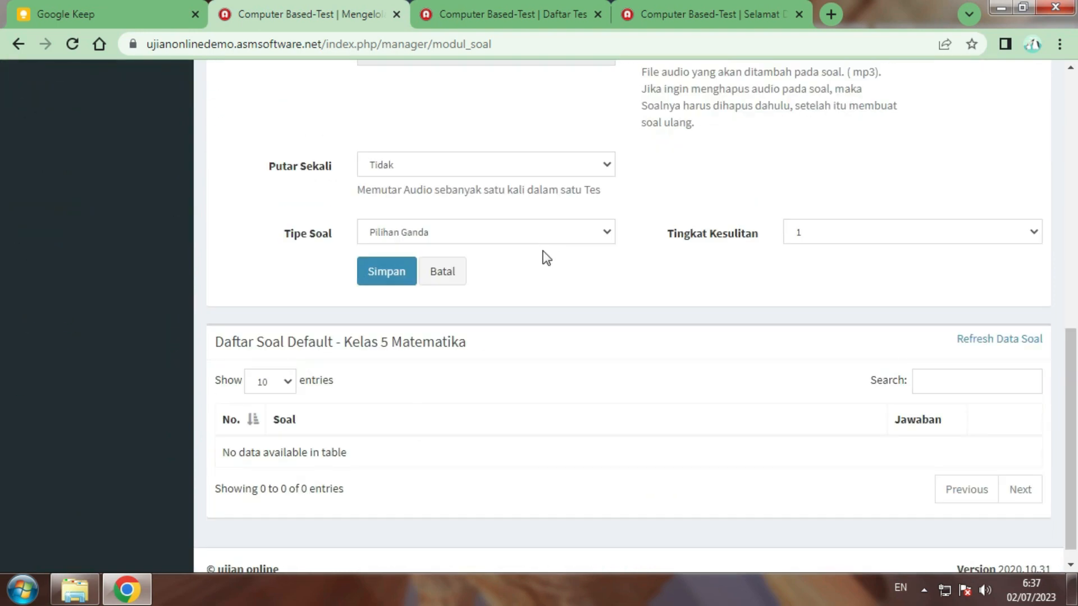
scroll(543, 250, "up", 7)
Write the question '8 x 5 =' and save it
left_click(545, 245)
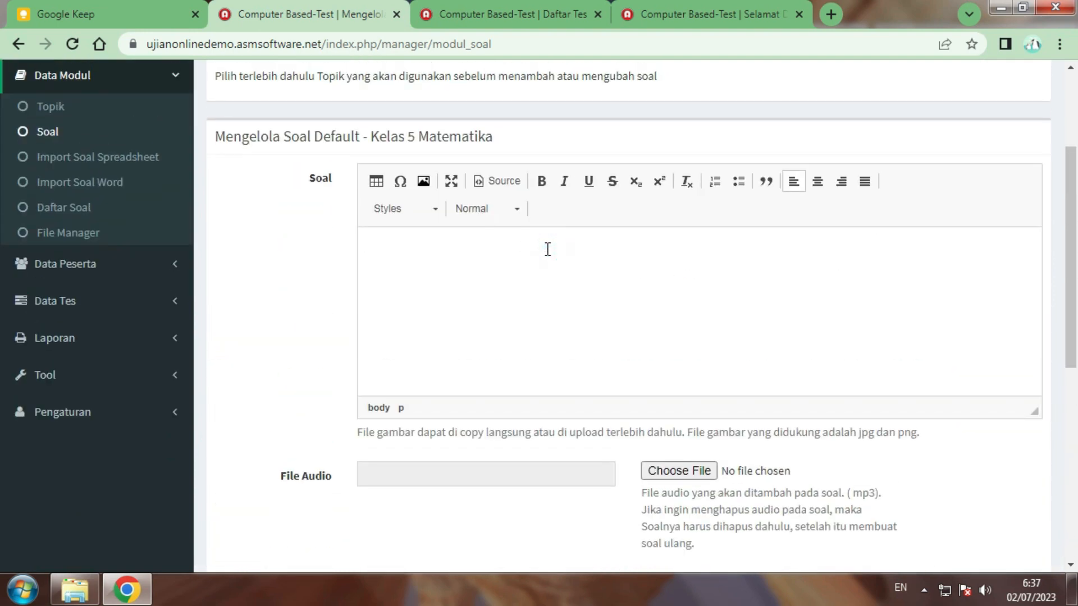
type("8")
type(" c")
type("5")
key("BackSpace")
key("BackSpace")
type("x5 =")
key("Left")
key("Left")
scroll(555, 303, "down", 3)
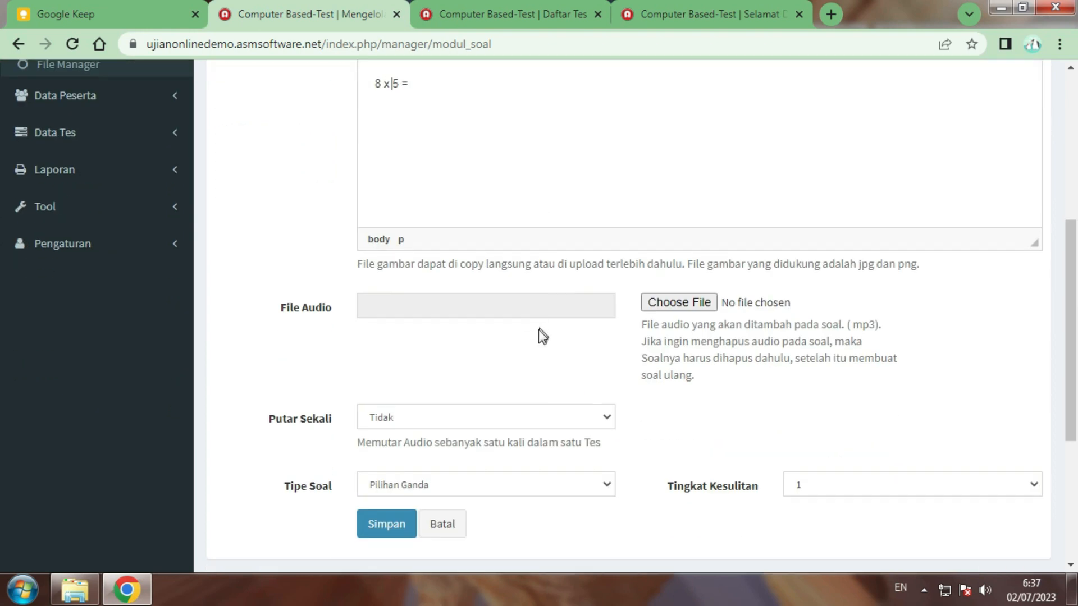
scroll(541, 335, "down", 3)
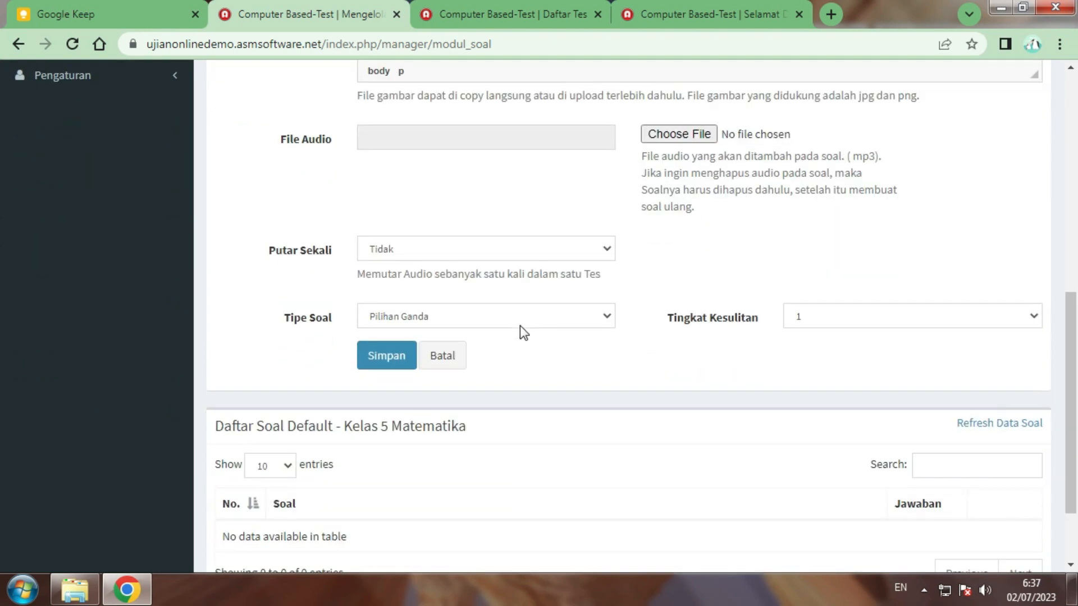
left_click(376, 359)
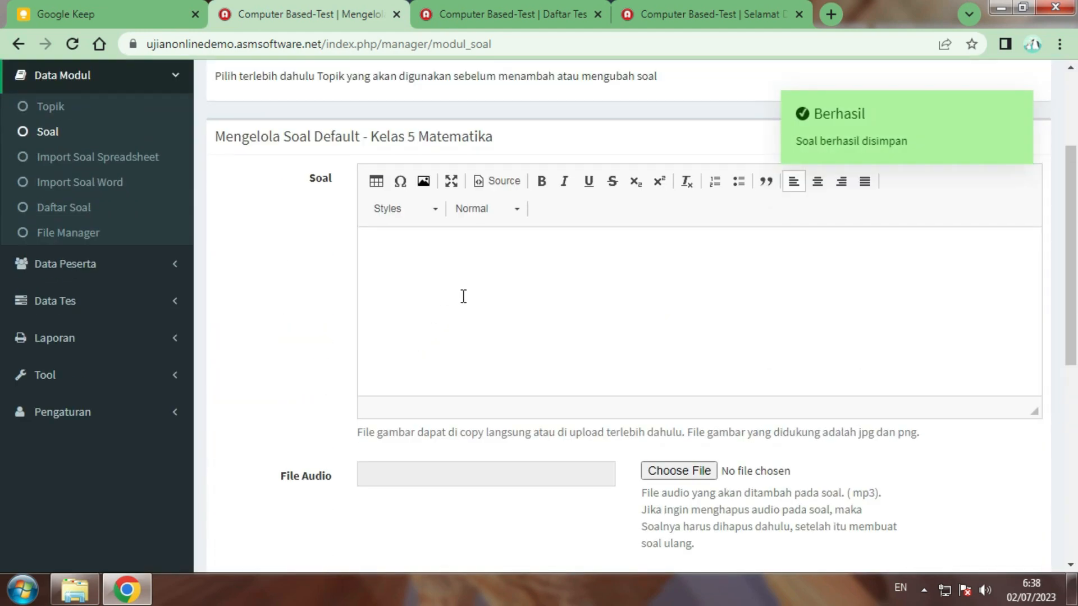
left_click(462, 295)
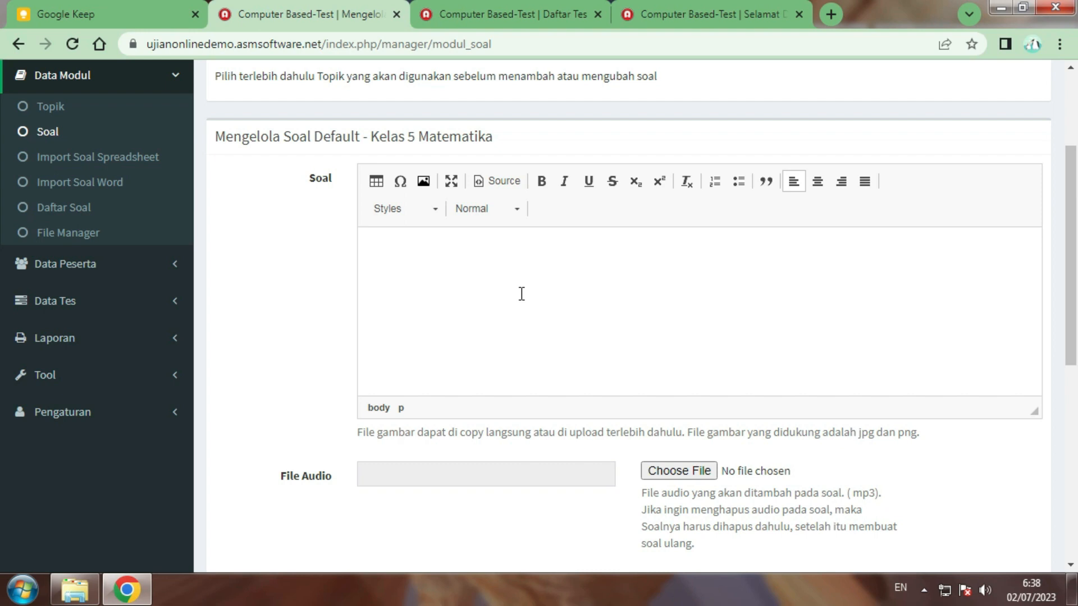
Save the question '2 + 3 ='
type("2 + 3 =")
scroll(402, 284, "down", 5)
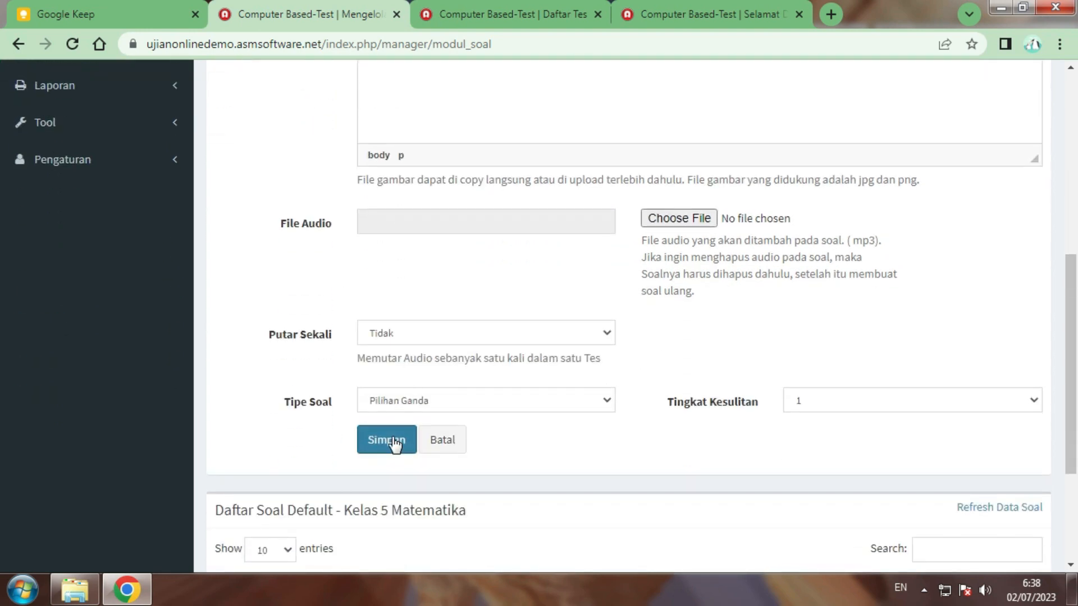
left_click(394, 442)
Save the question '5 x 5 =' and scroll down to the list of three questions
left_click(450, 373)
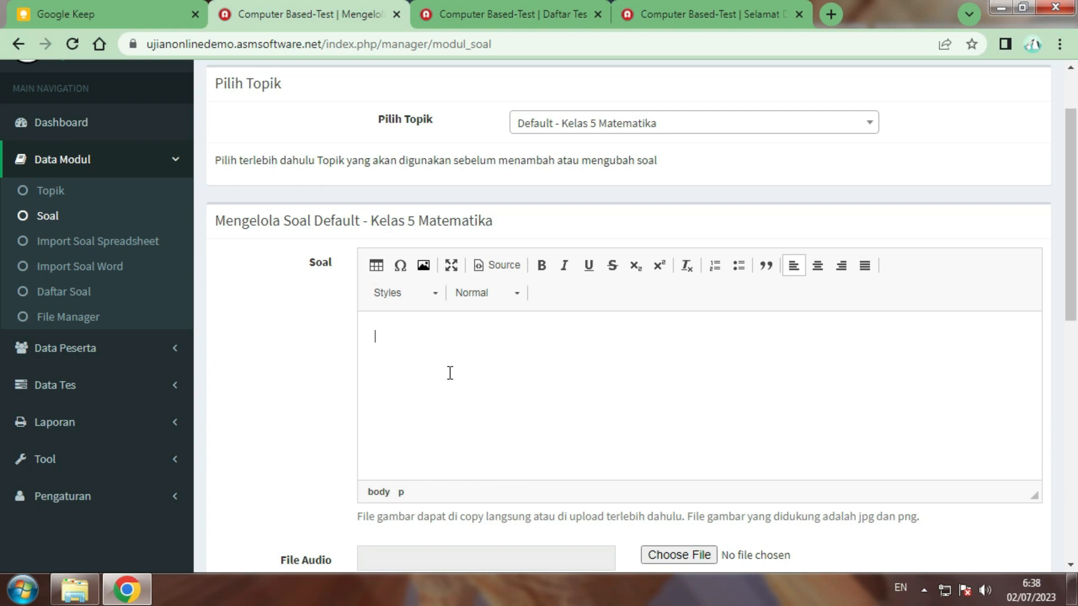
type("5 x 5 =")
scroll(419, 356, "down", 8)
left_click(380, 276)
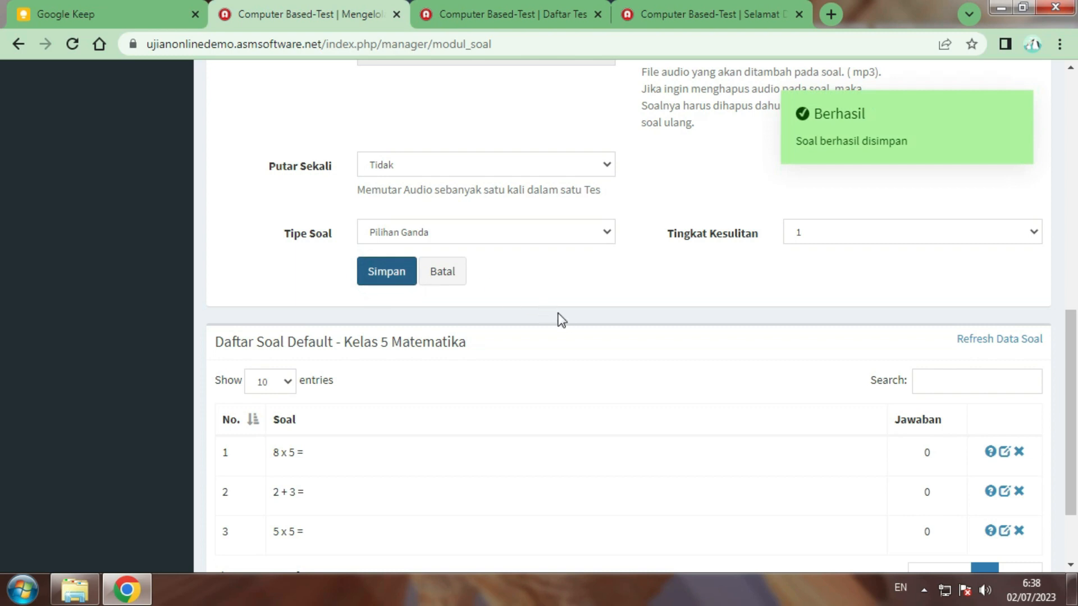
scroll(543, 305, "up", 10)
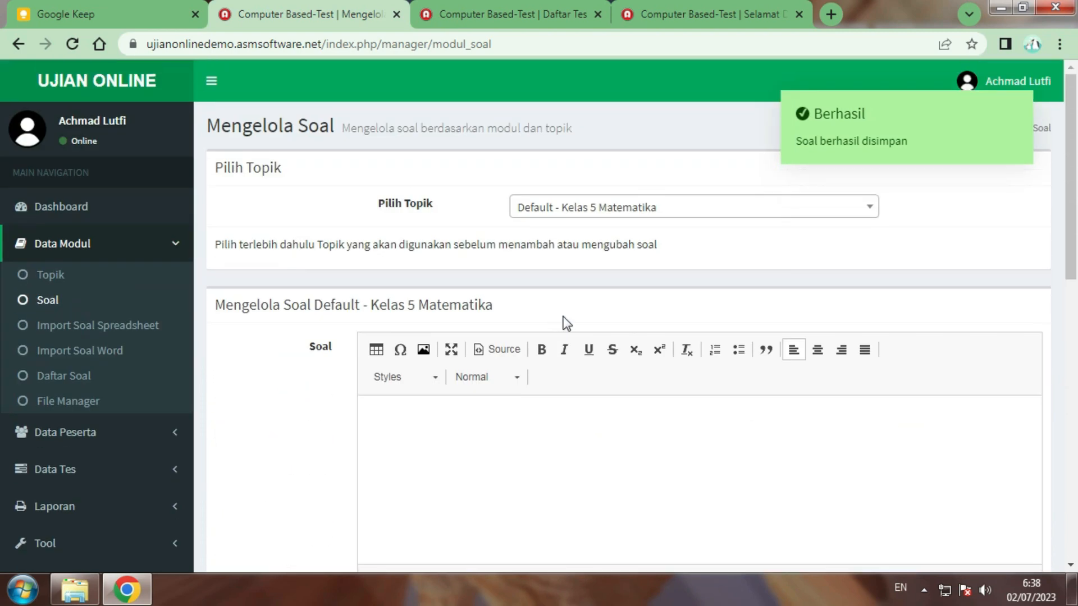
scroll(566, 323, "down", 8)
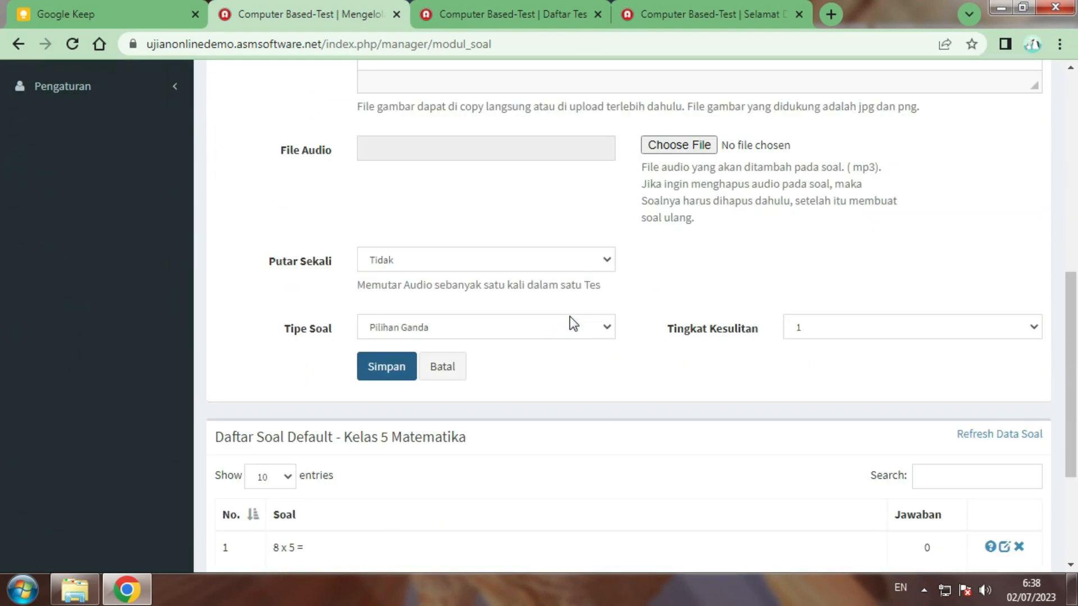
scroll(572, 324, "down", 3)
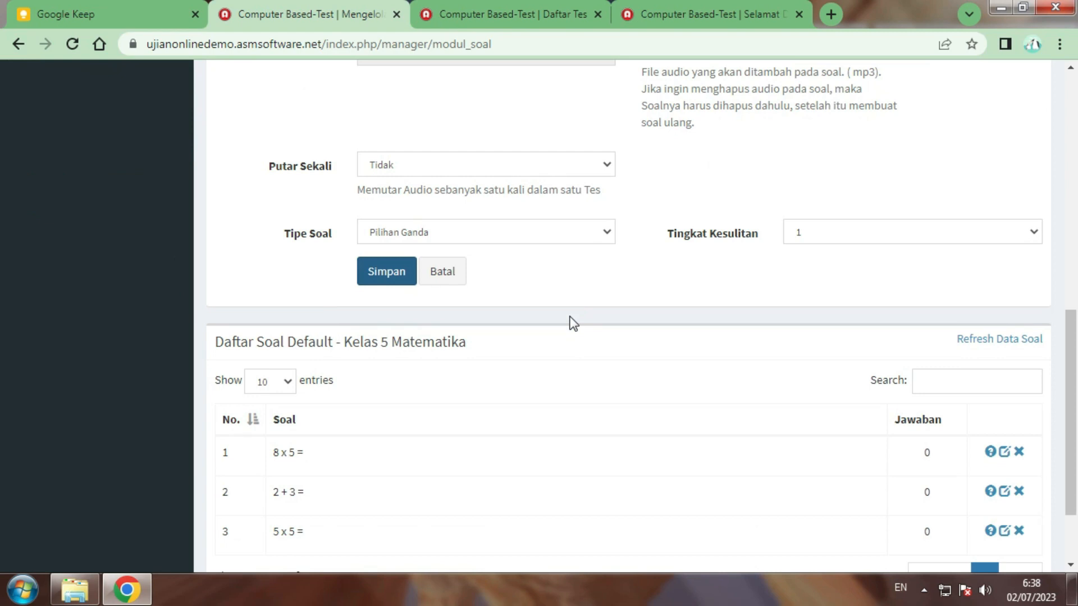
scroll(622, 332, "down", 2)
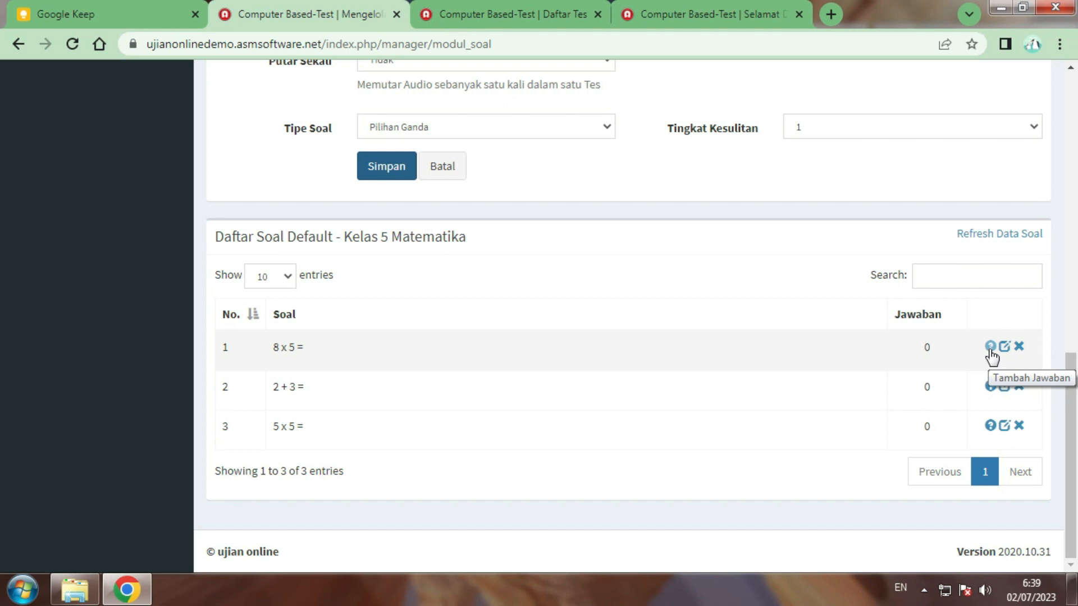
Open the answers page for '8 x 5 =' and save the answer 30
left_click(990, 350)
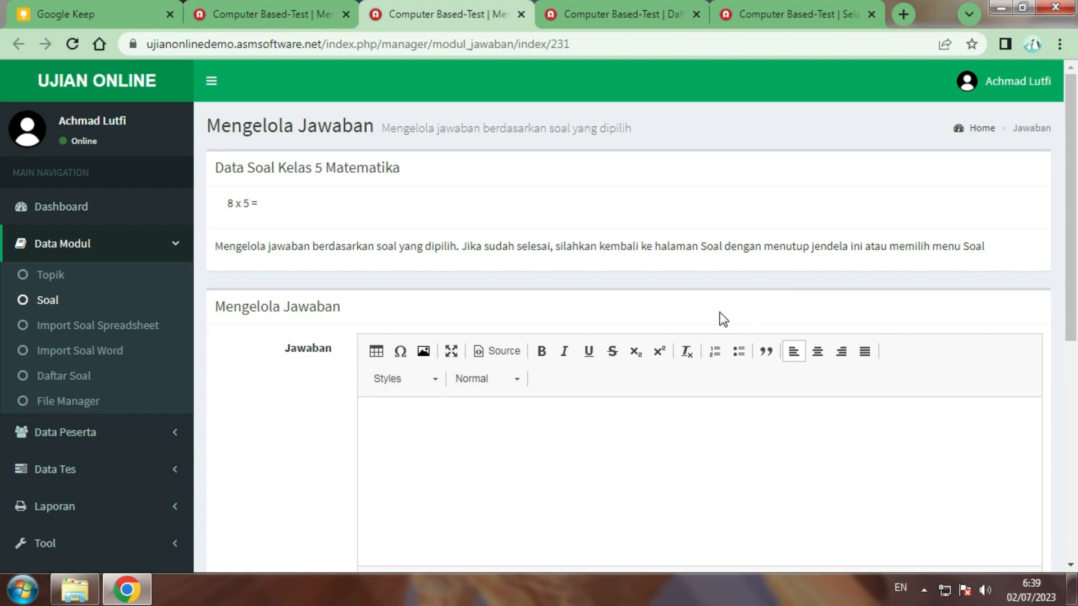
scroll(662, 312, "down", 4)
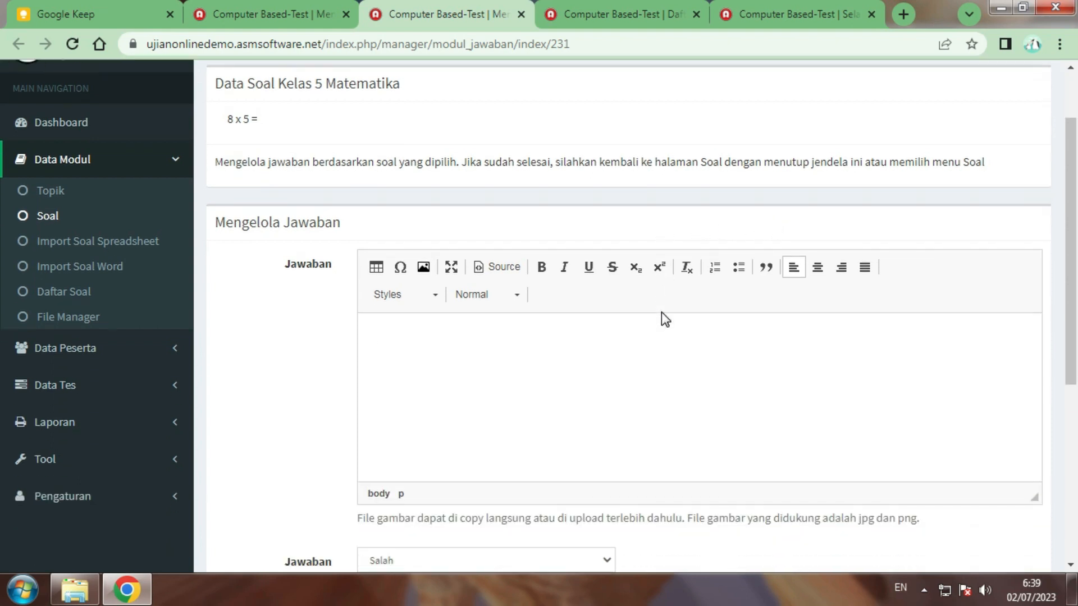
scroll(663, 312, "up", 1)
scroll(663, 313, "up", 1)
scroll(414, 376, "down", 3)
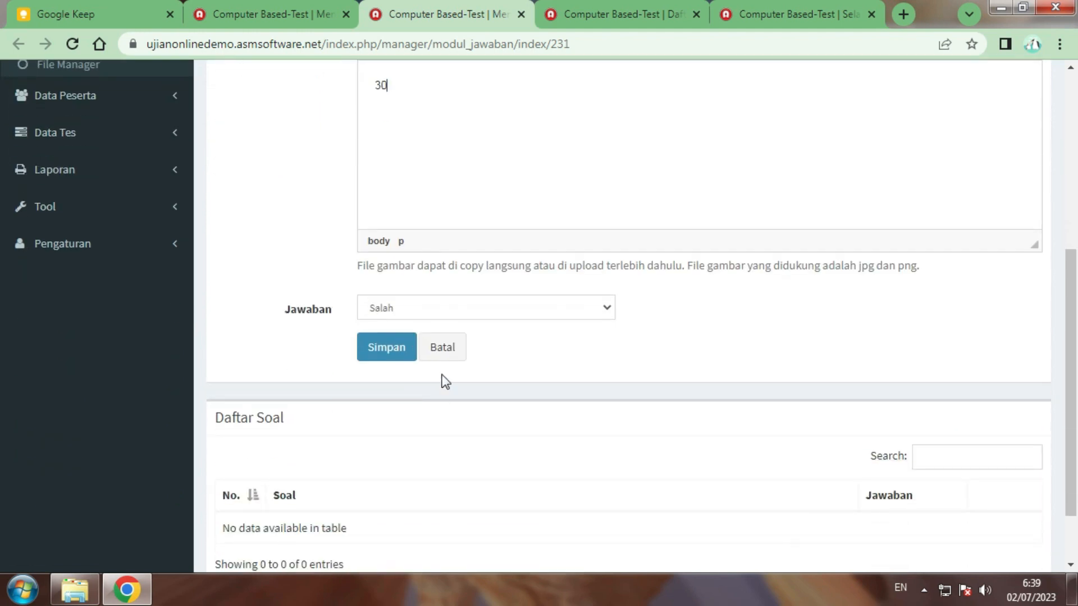
left_click(385, 347)
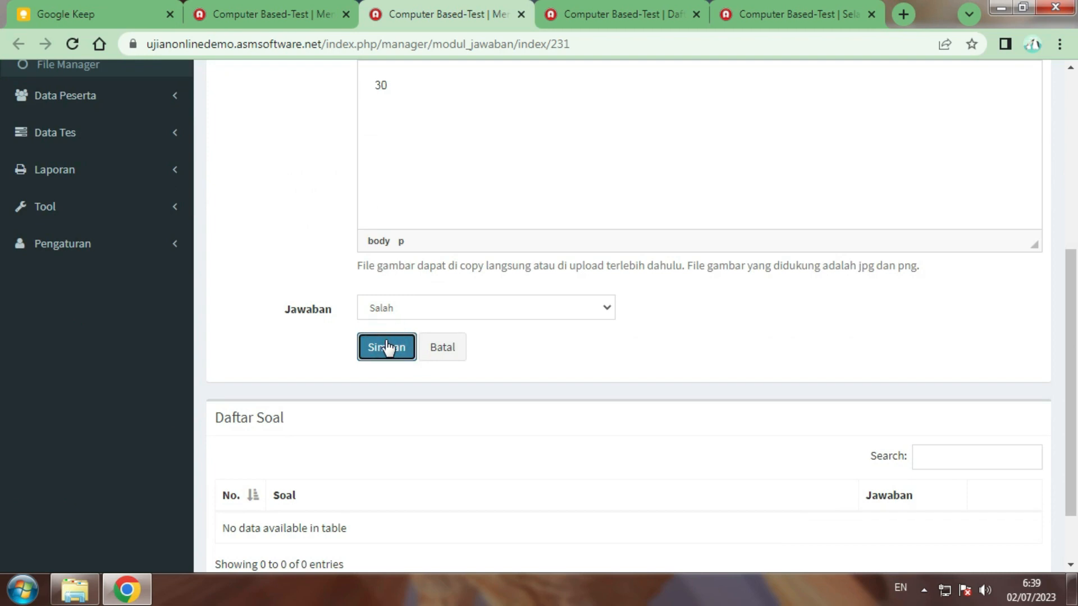
left_click(392, 348)
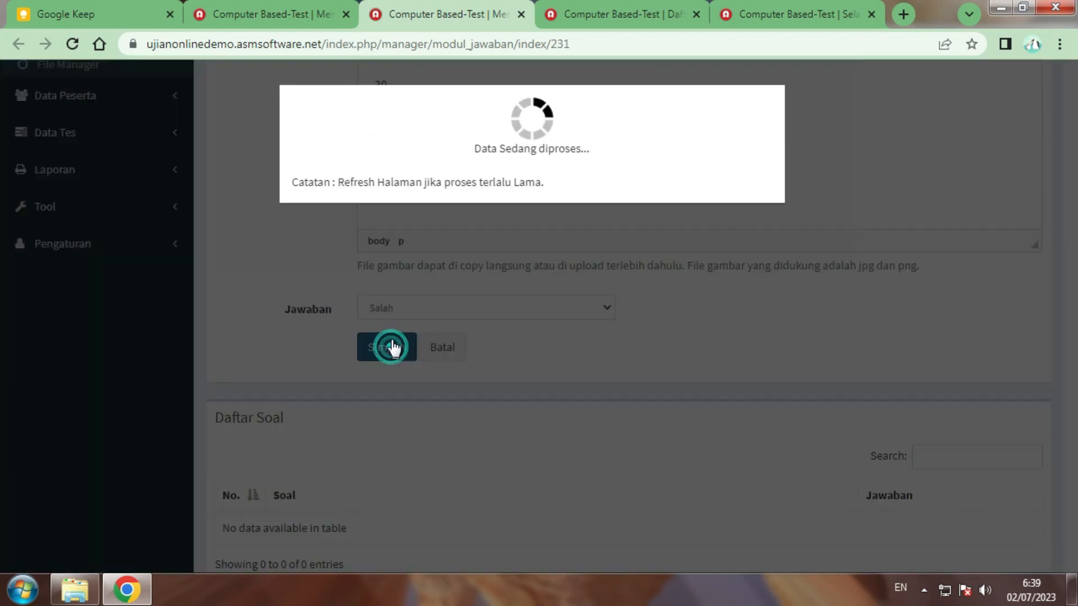
Add 40 as the correct (Benar) answer
left_click(446, 433)
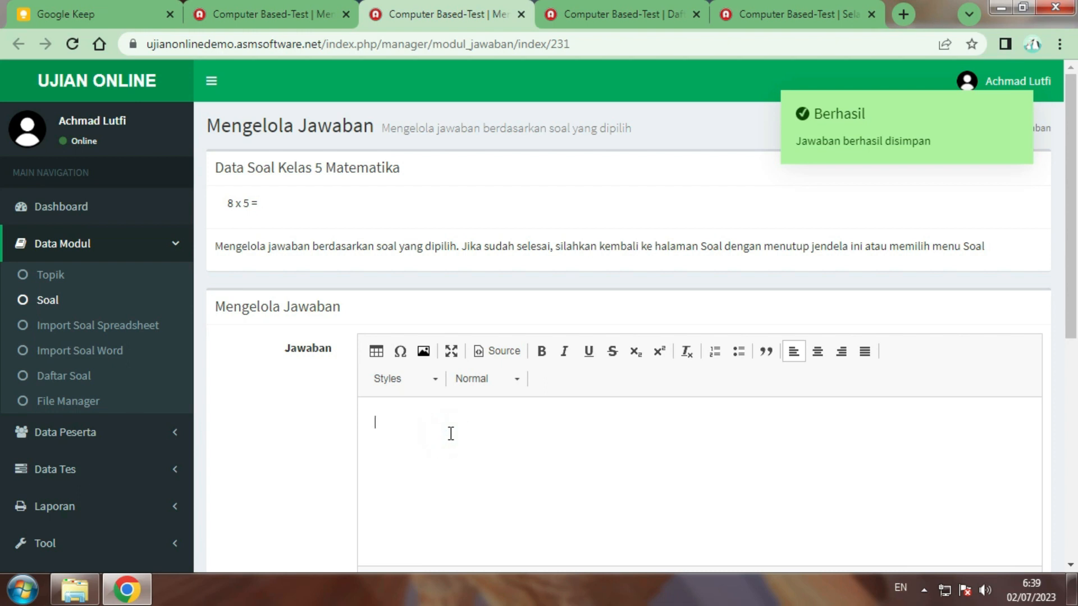
type("40")
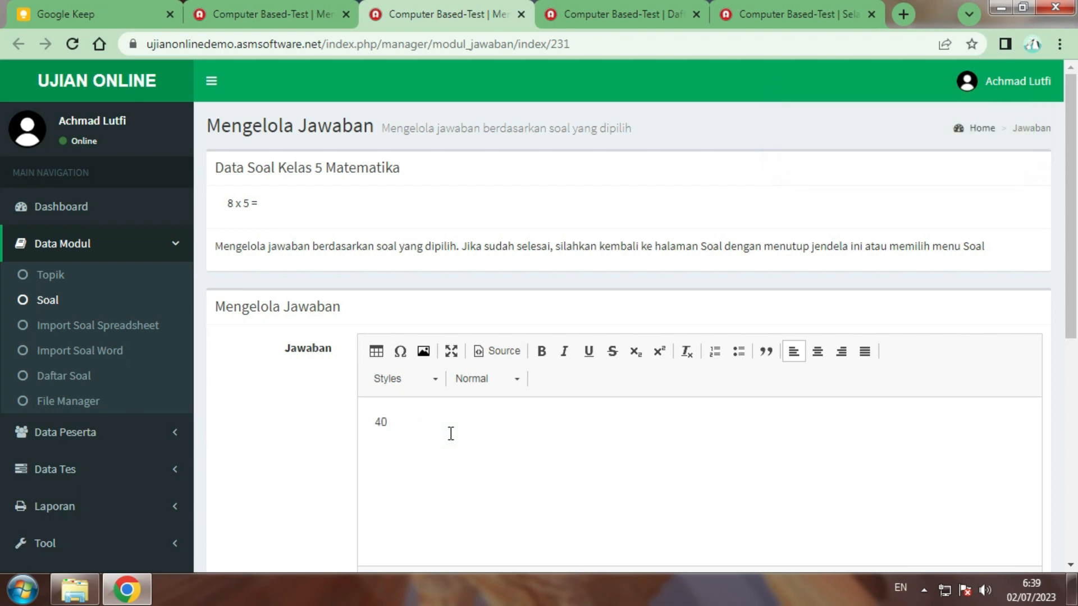
scroll(451, 433, "down", 6)
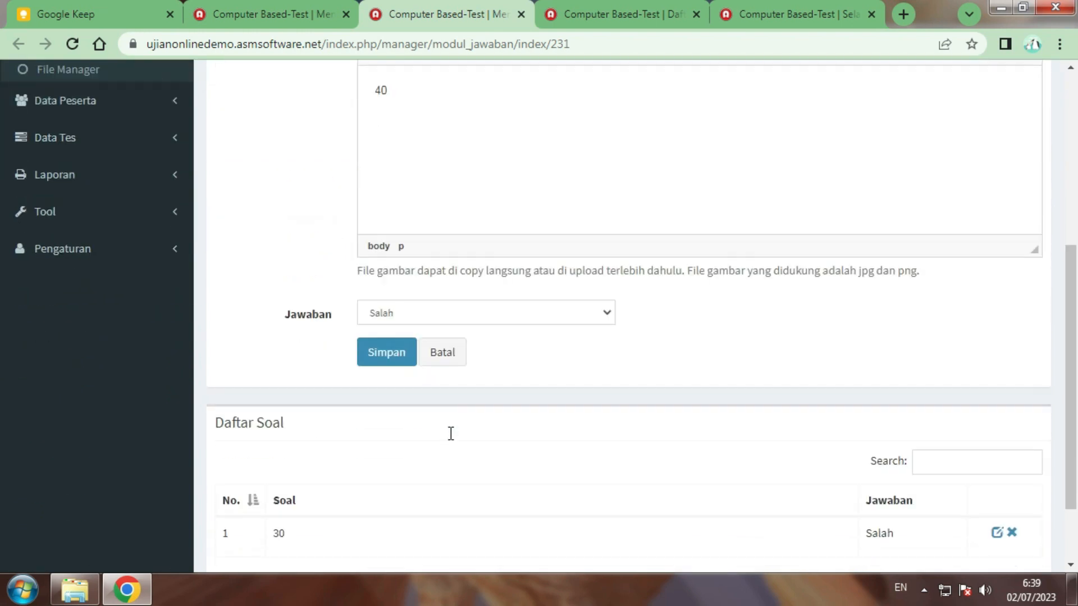
left_click(437, 310)
left_click(428, 341)
left_click(390, 350)
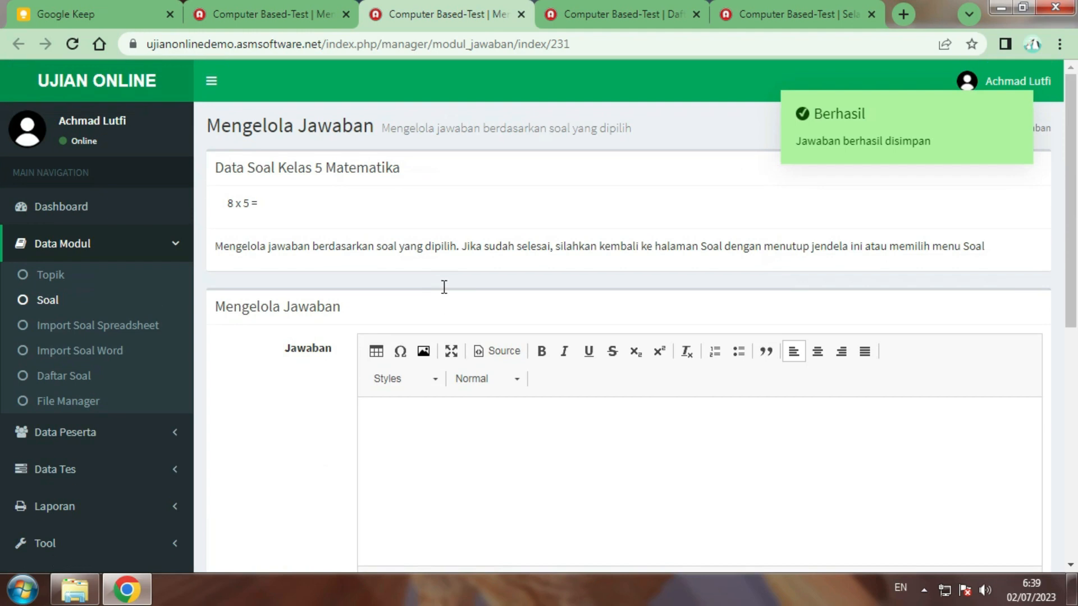
Add 50 and 60 as incorrect (Salah) answers
left_click(482, 428)
scroll(484, 428, "down", 3)
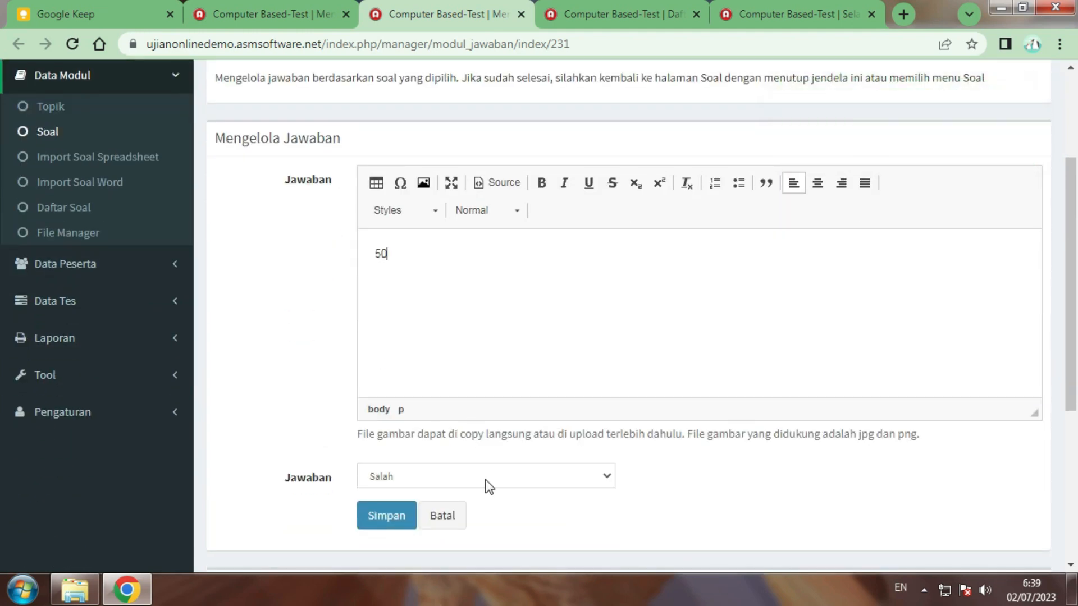
left_click(486, 477)
left_click(484, 480)
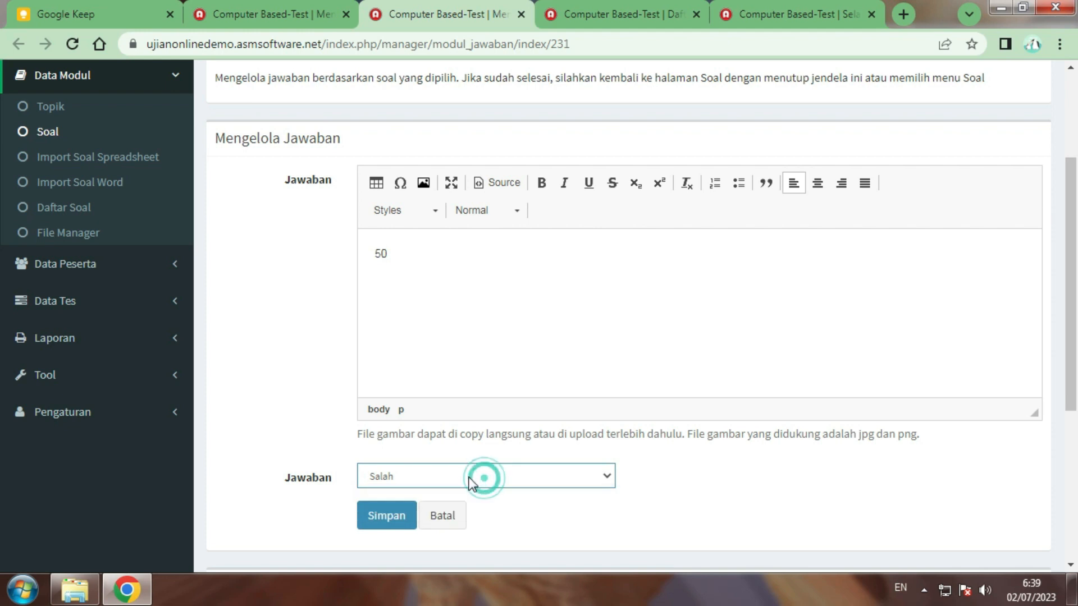
left_click(393, 518)
left_click(478, 444)
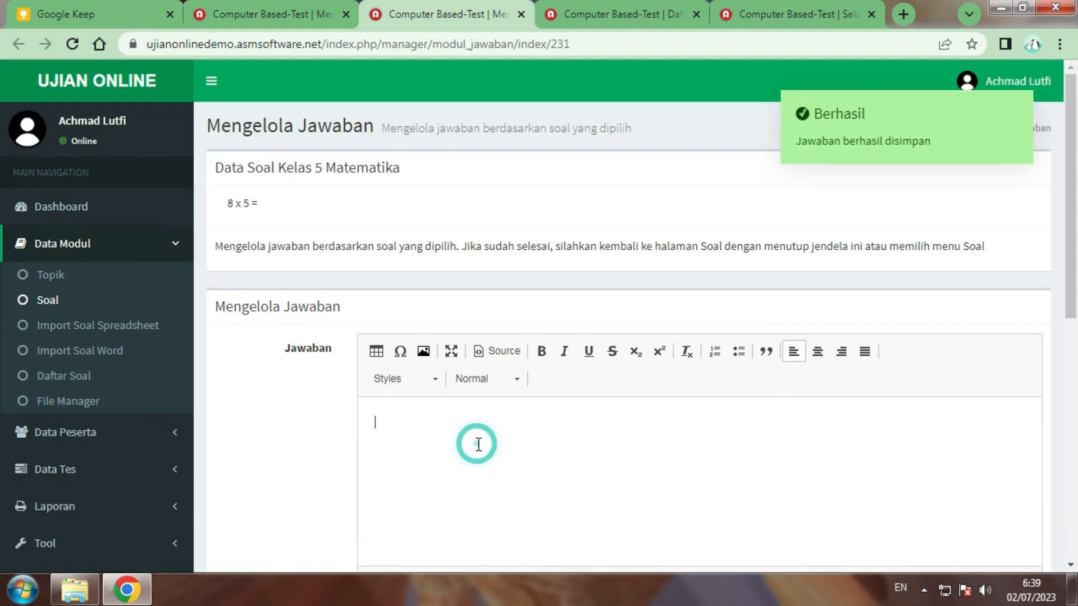
scroll(478, 444, "down", 6)
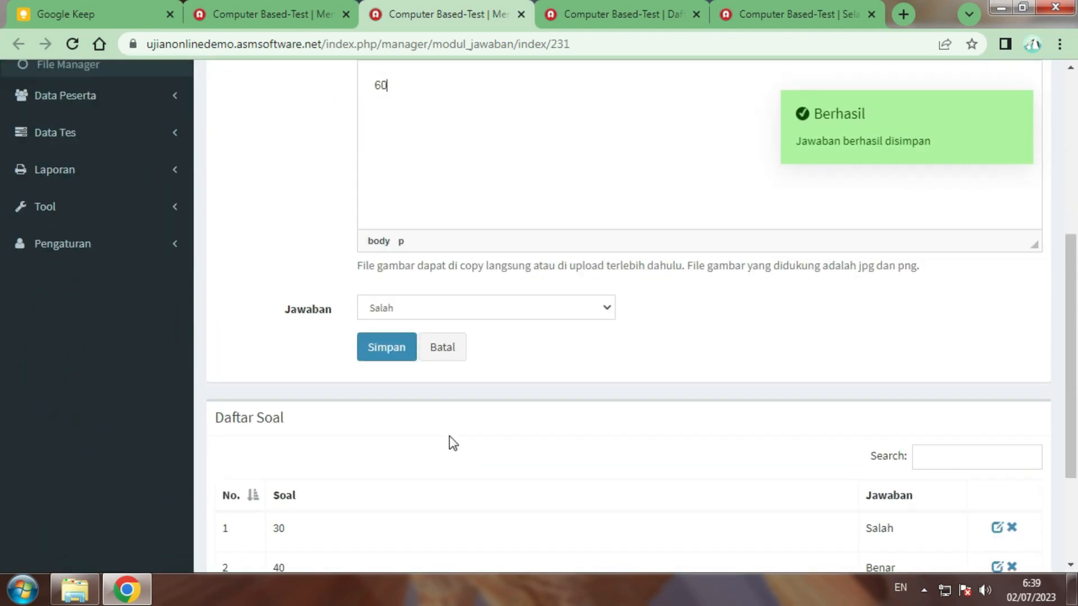
left_click(388, 347)
Close the answers page and open answer management for '2 + 3 ='
scroll(599, 257, "down", 4)
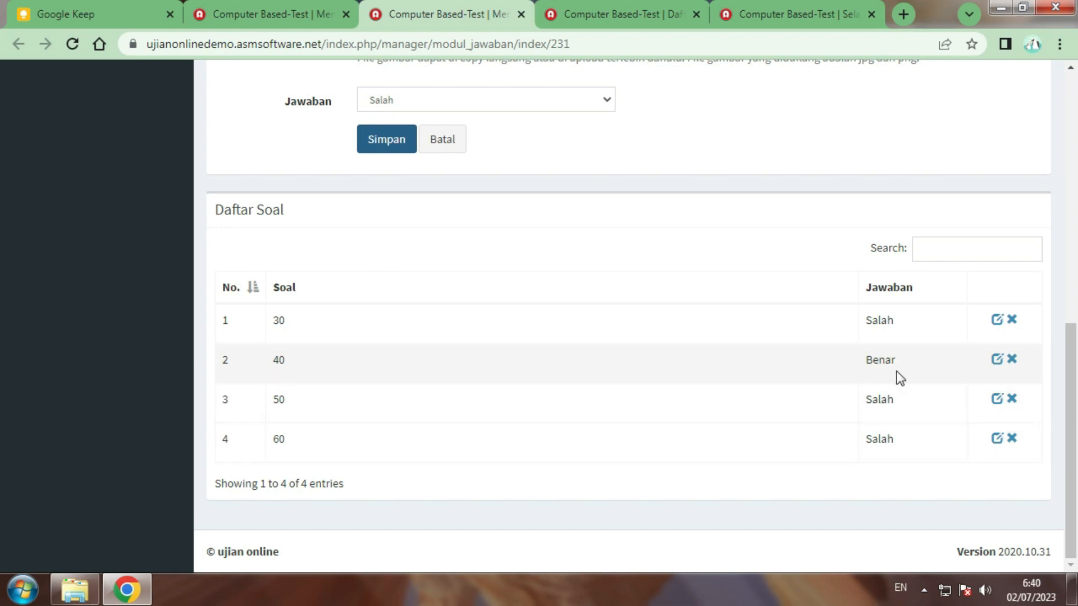
scroll(896, 375, "up", 4)
scroll(642, 350, "up", 5)
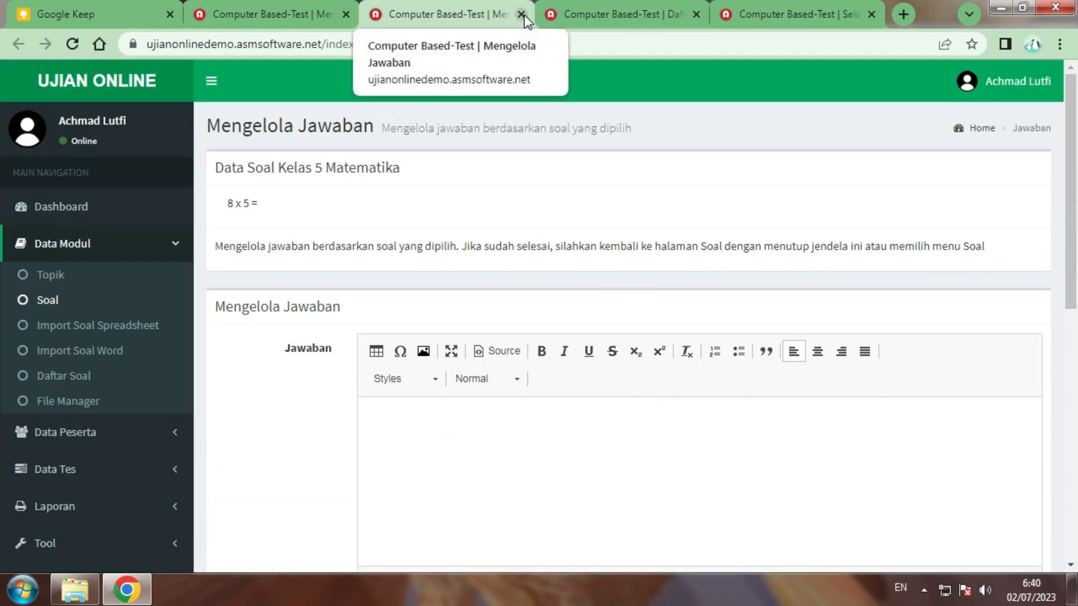
left_click(521, 14)
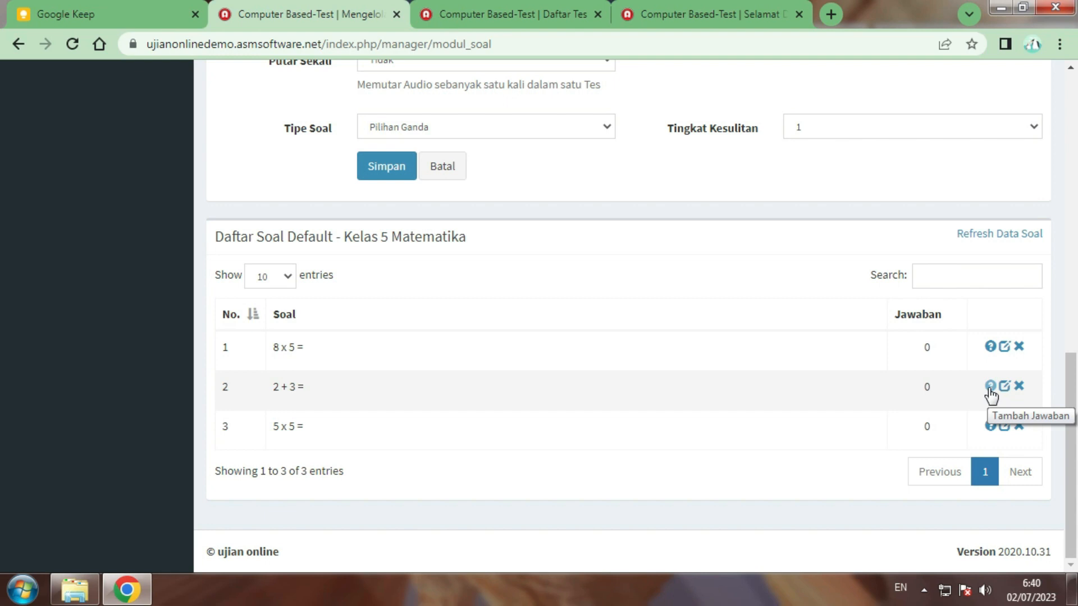
left_click(989, 387)
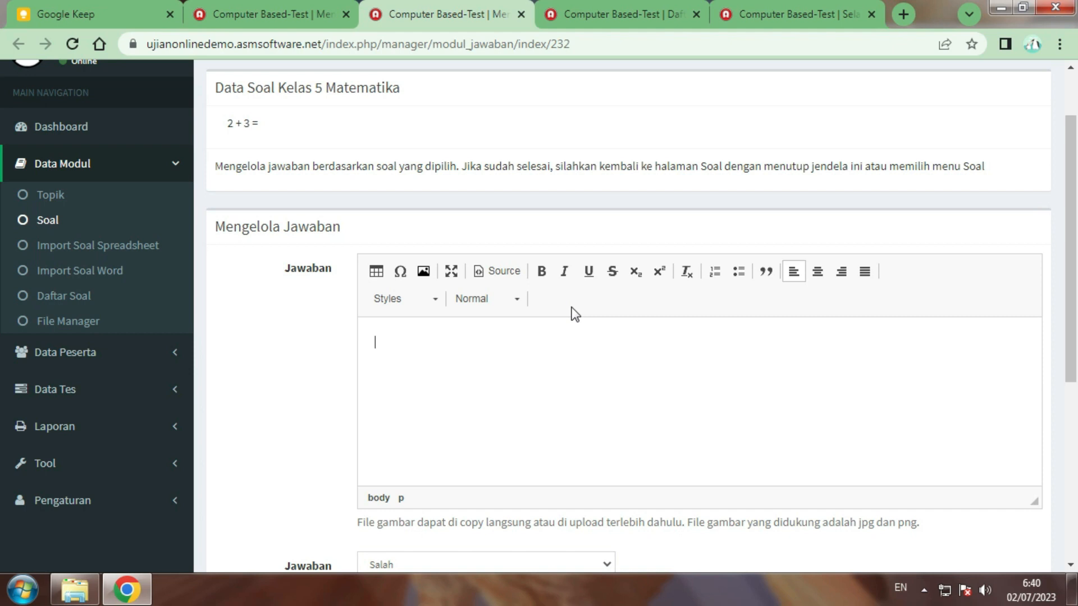
Save 6 and 7 as incorrect answers for '2 + 3 ='
scroll(574, 313, "down", 3)
left_click(465, 251)
scroll(543, 228, "up", 2)
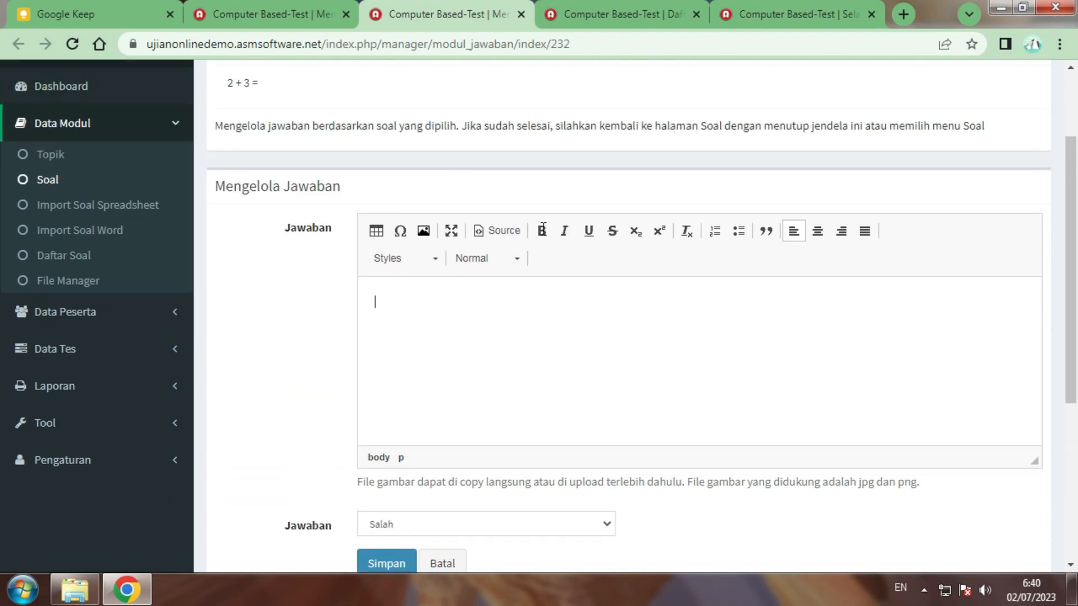
scroll(542, 228, "up", 2)
scroll(542, 230, "down", 2)
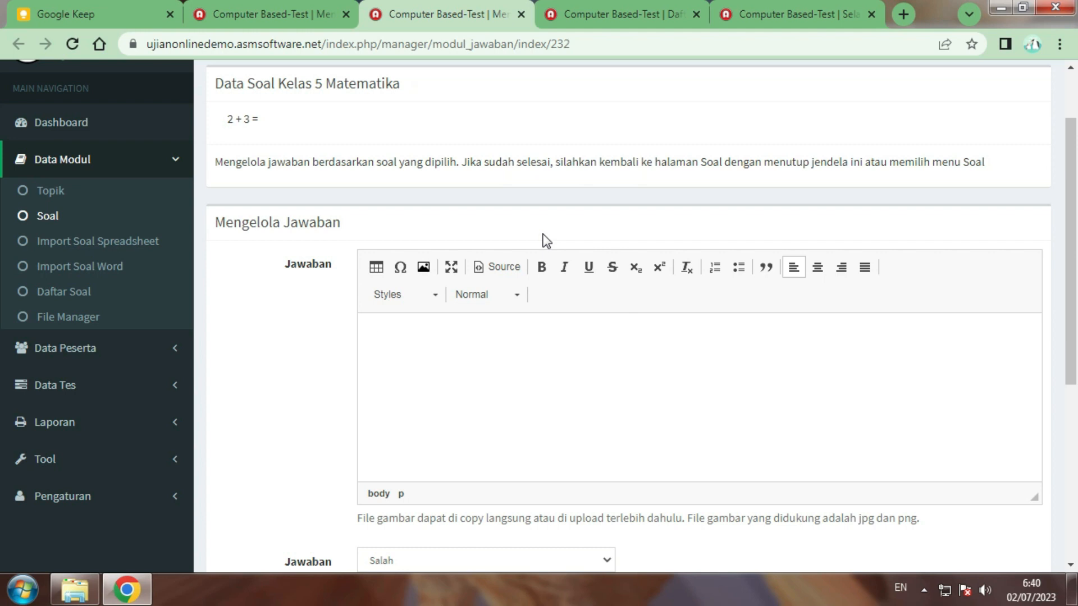
scroll(523, 452, "down", 3)
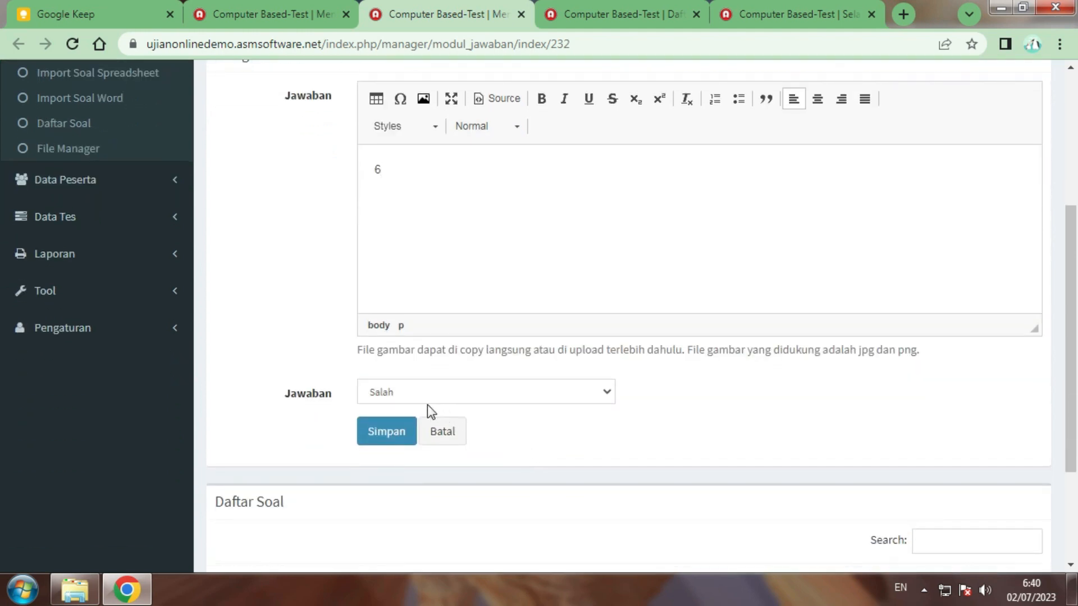
left_click(387, 431)
left_click(479, 440)
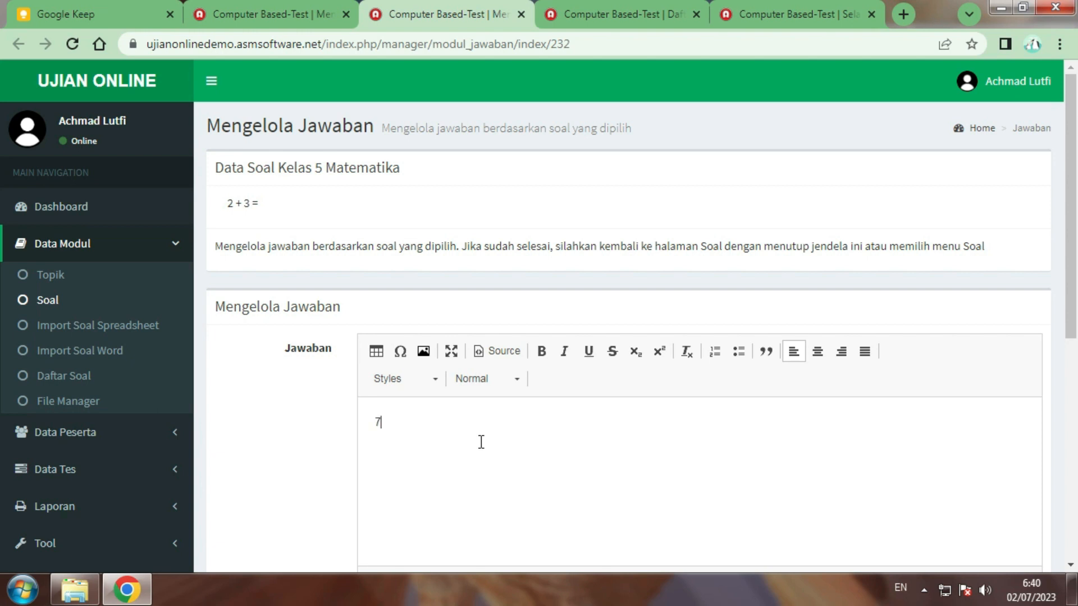
scroll(394, 424, "down", 4)
left_click(381, 430)
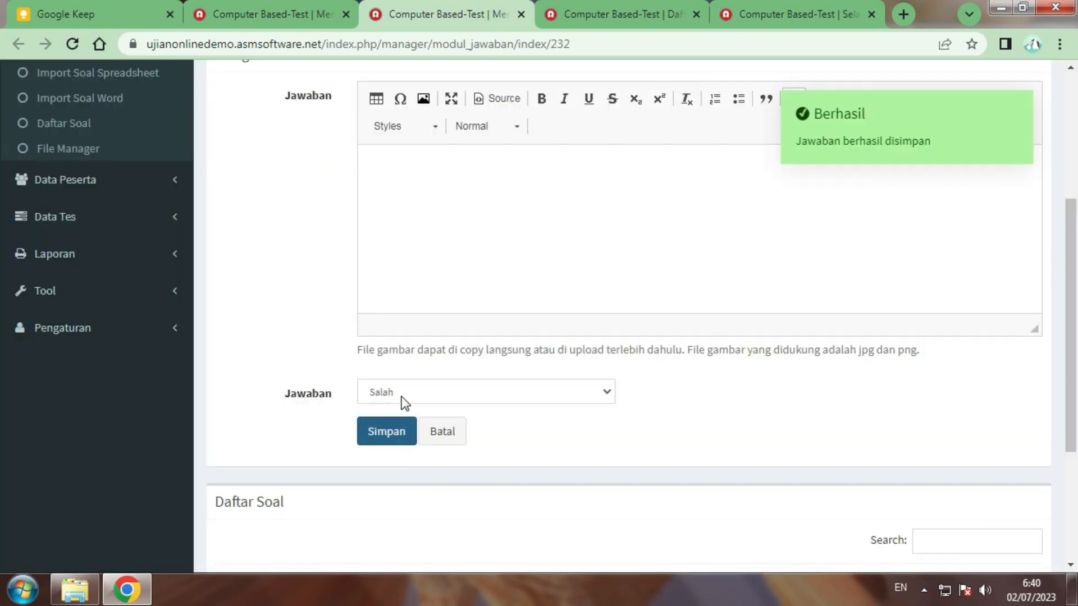
Add 5 as the correct (Benar) answer
left_click(434, 423)
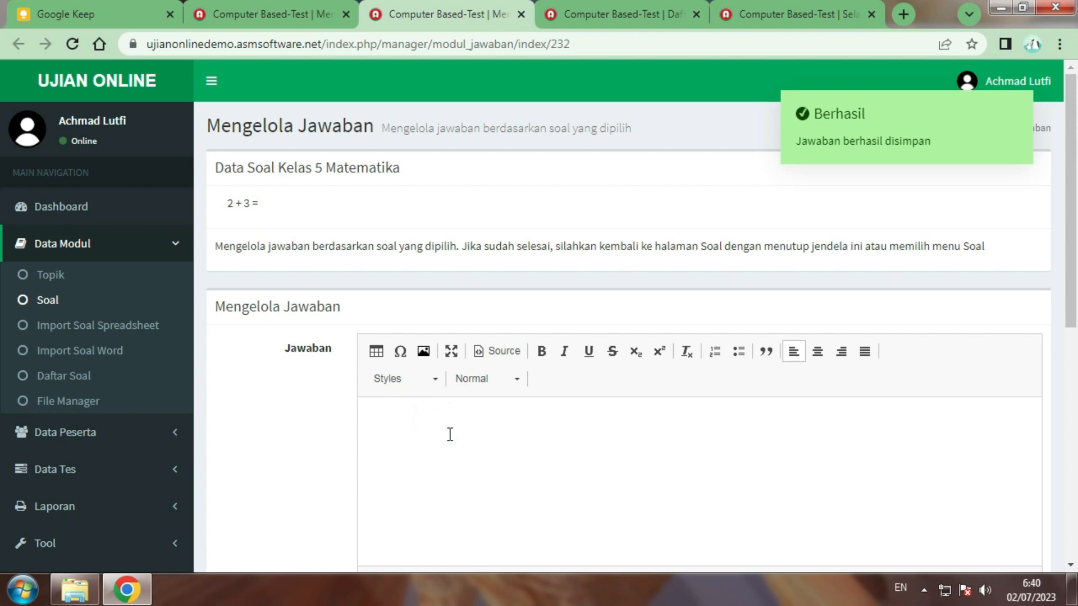
scroll(448, 436, "down", 2)
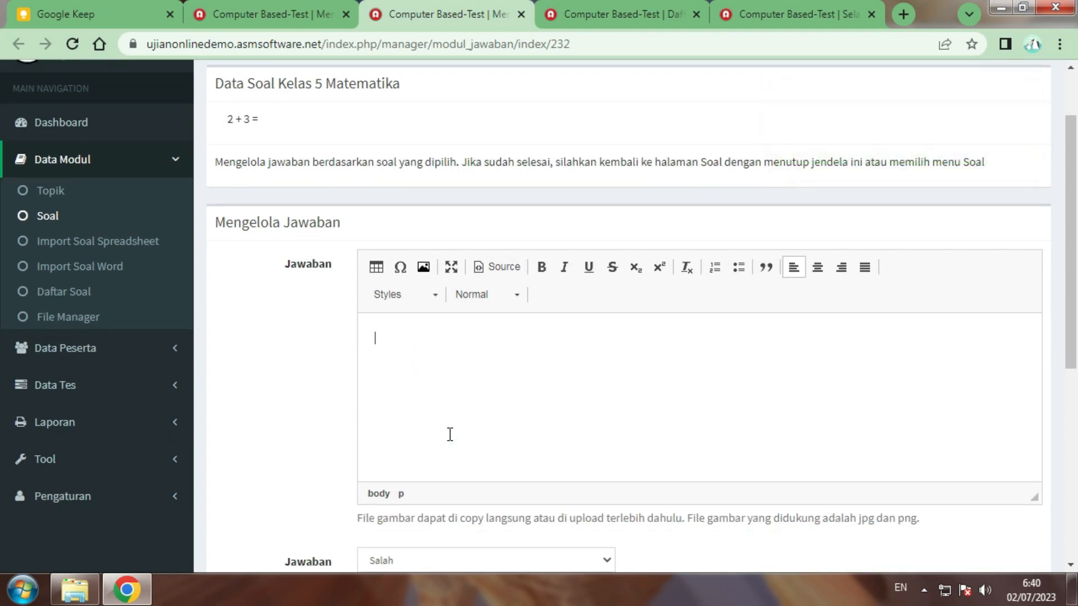
scroll(450, 435, "down", 3)
left_click(451, 397)
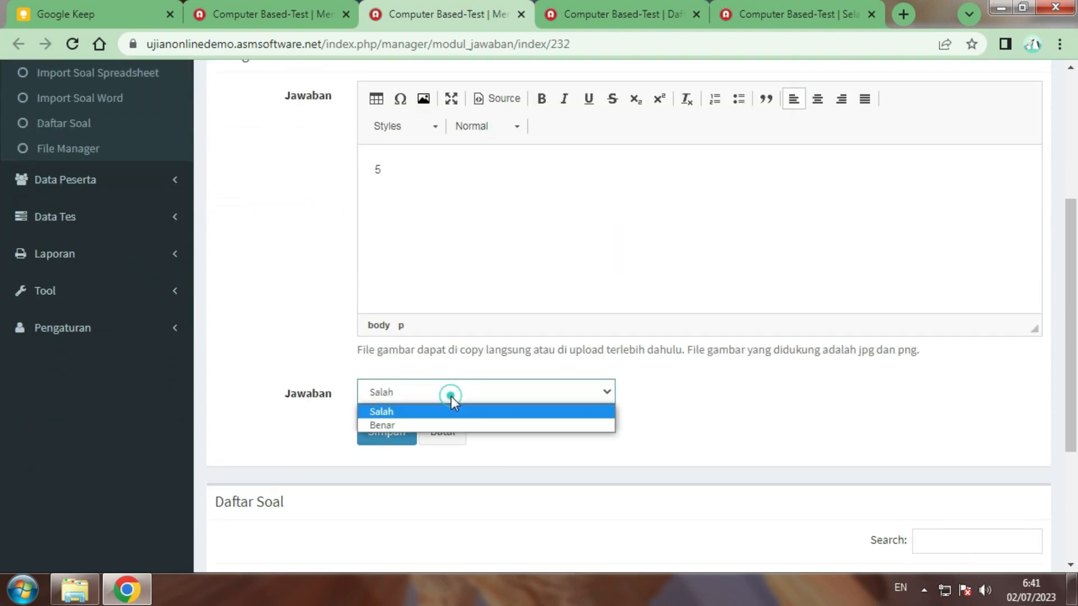
left_click(432, 427)
left_click(381, 437)
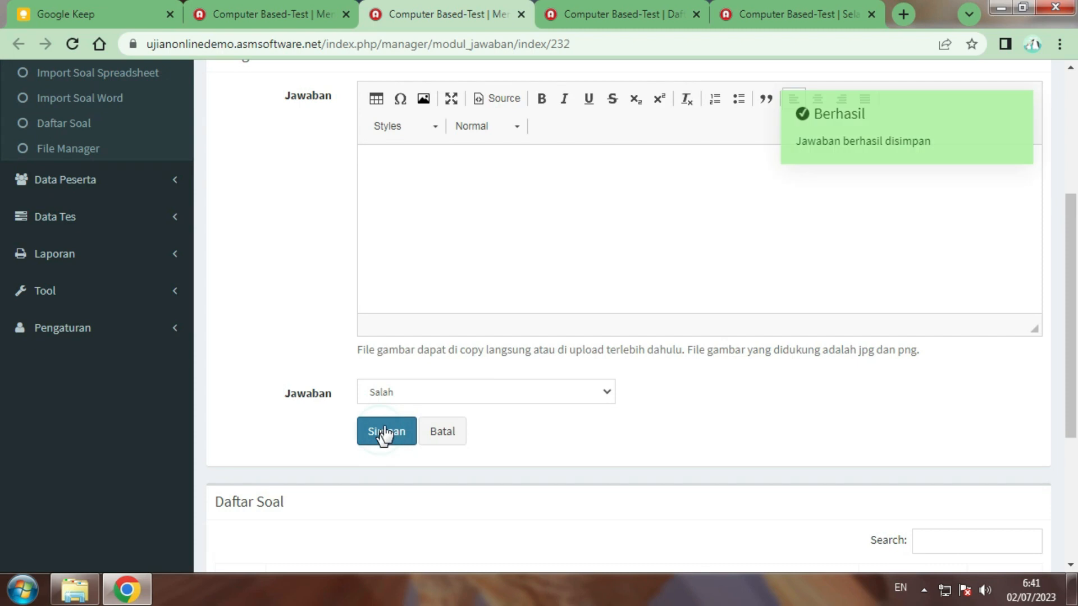
Add 3 as an incorrect answer, then open the answer page for '5 x 5 ='
scroll(445, 409, "down", 3)
left_click(471, 301)
scroll(470, 301, "up", 3)
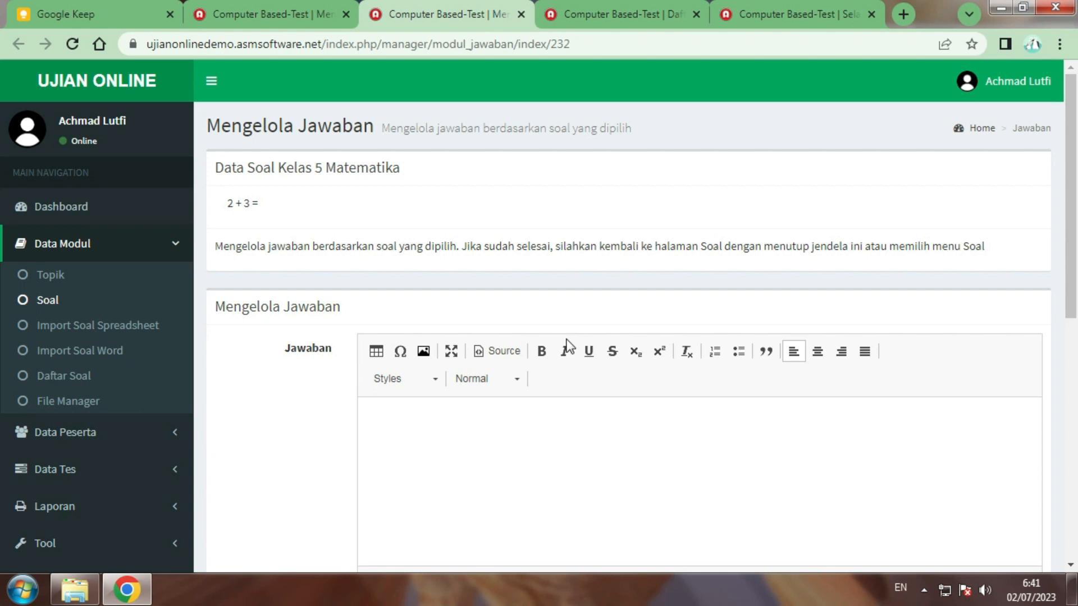
scroll(563, 335, "down", 3)
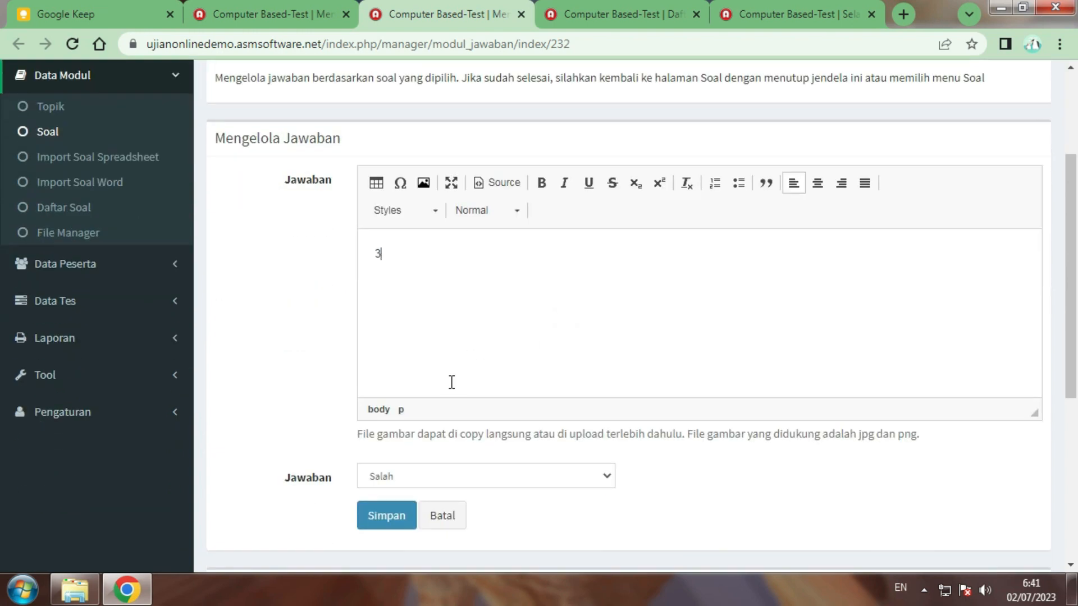
scroll(393, 493, "down", 5)
left_click(379, 269)
scroll(460, 292, "down", 2)
scroll(530, 295, "up", 2)
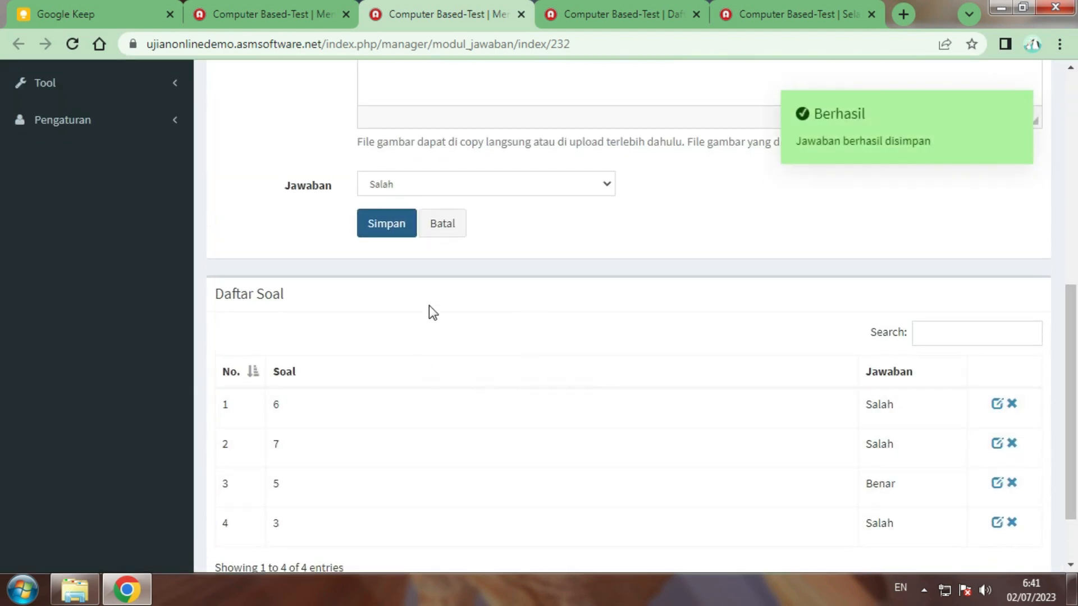
scroll(447, 311, "up", 6)
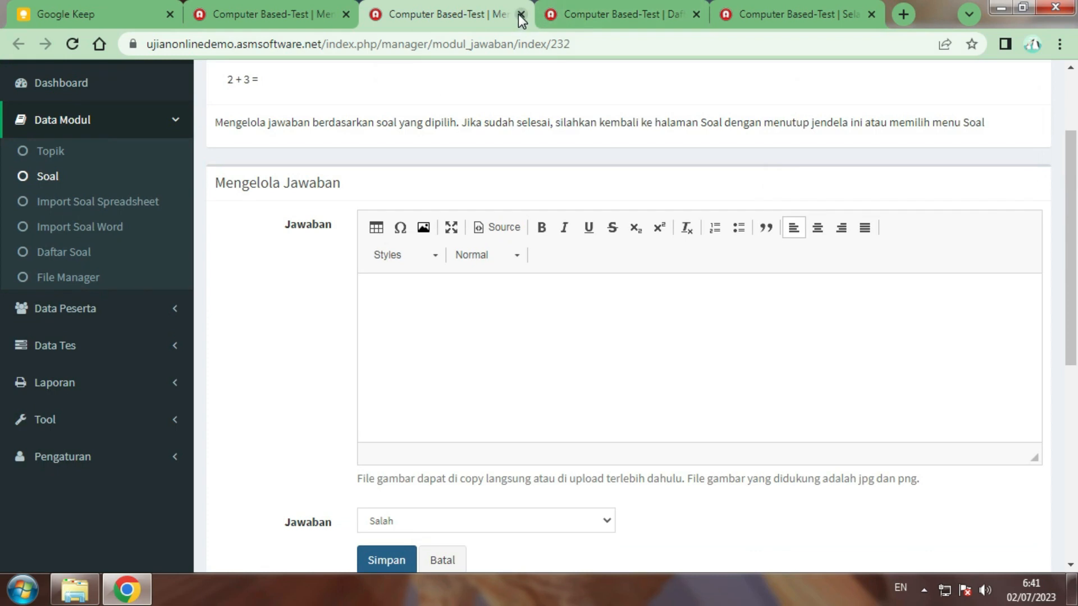
left_click(521, 14)
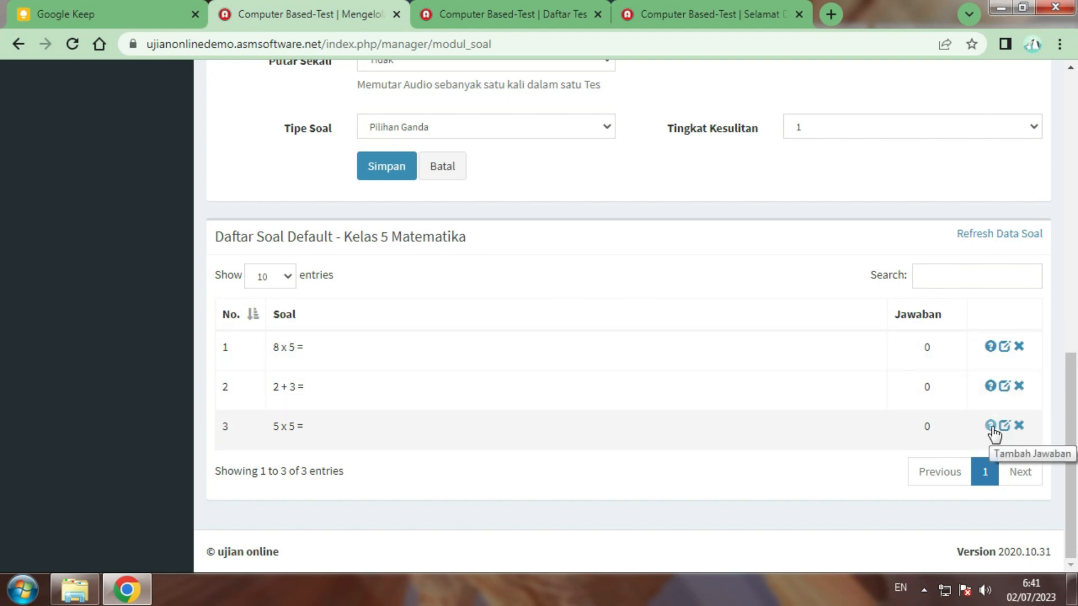
left_click(991, 427)
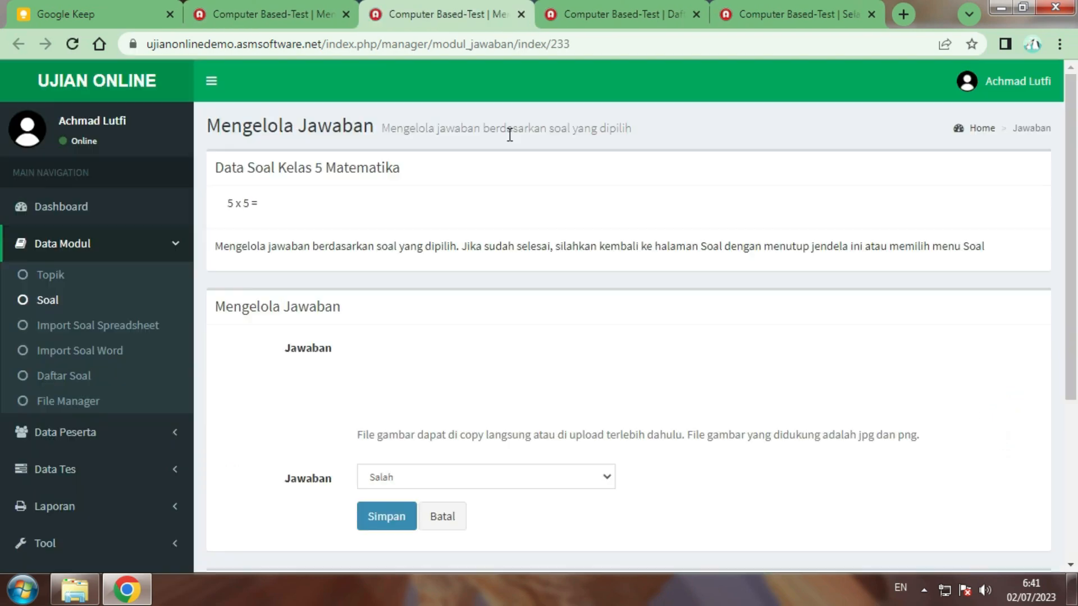
Save 25 as the correct answer for '5 x 5 ='
scroll(570, 271, "down", 2)
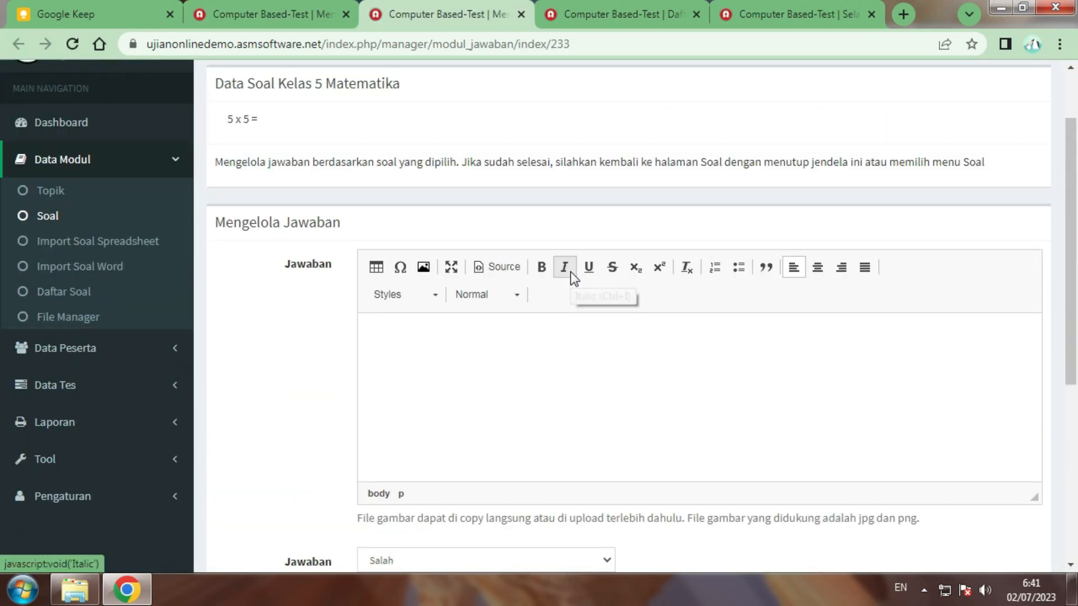
left_click(583, 272)
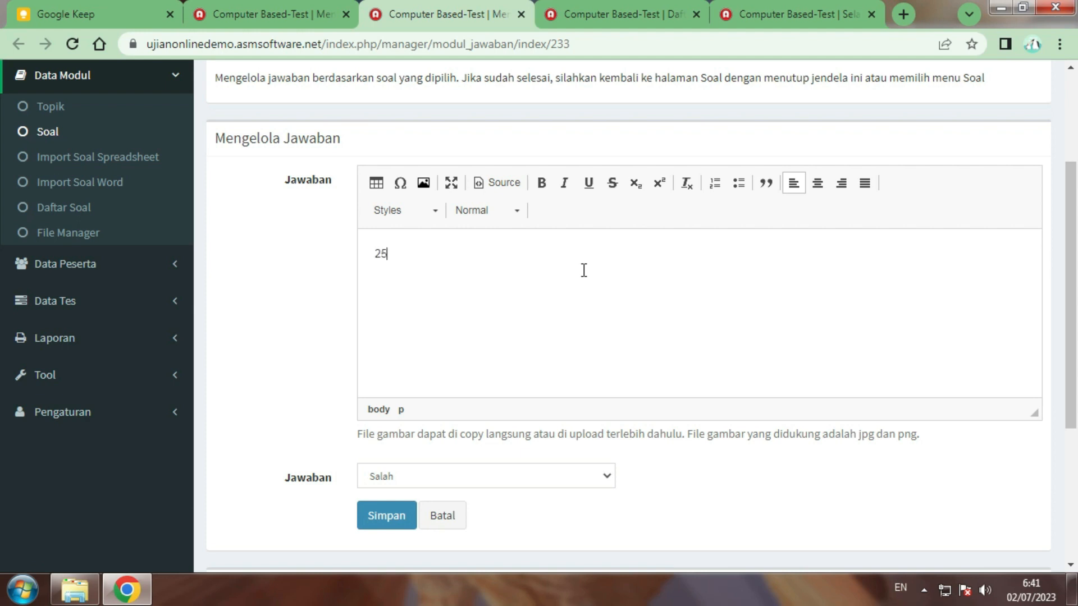
scroll(584, 301, "down", 3)
left_click(558, 308)
left_click(455, 340)
left_click(373, 348)
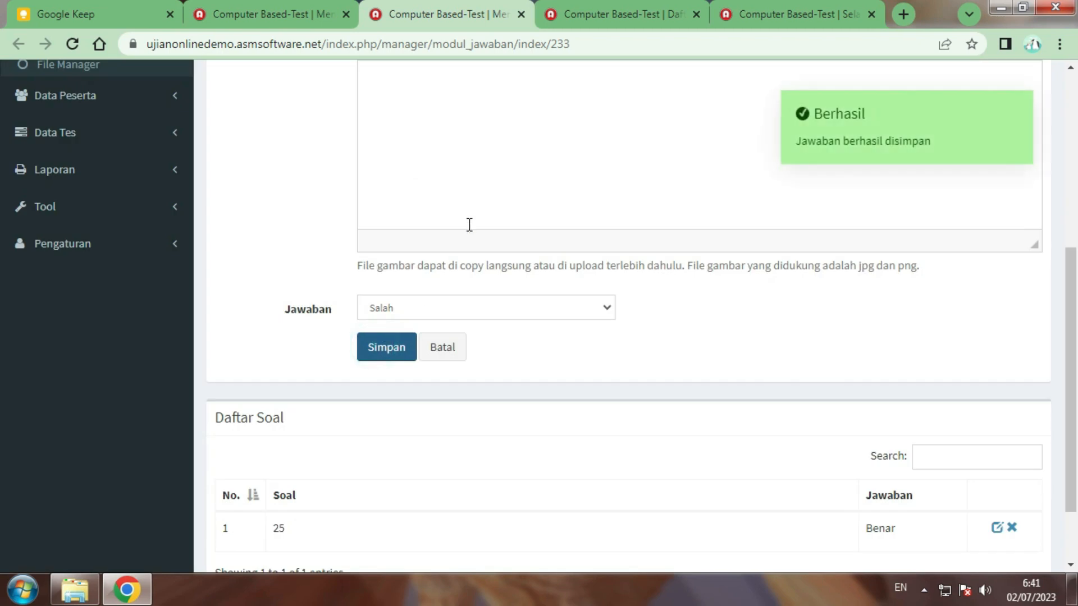
Add 30 and 35 as wrong (Salah) answers
scroll(474, 258, "up", 3)
left_click(492, 298)
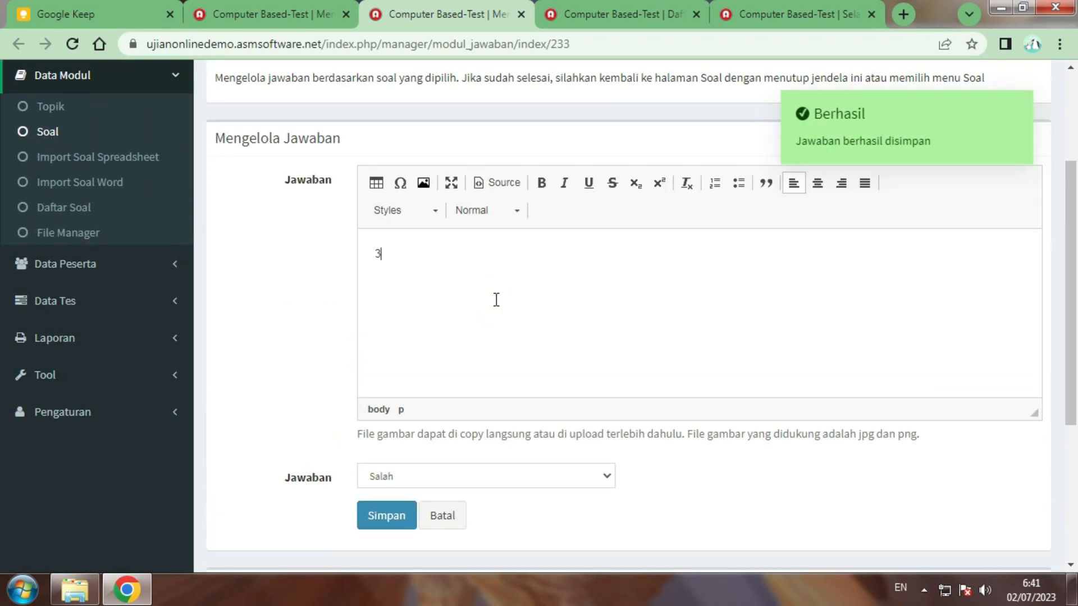
scroll(496, 281, "down", 2)
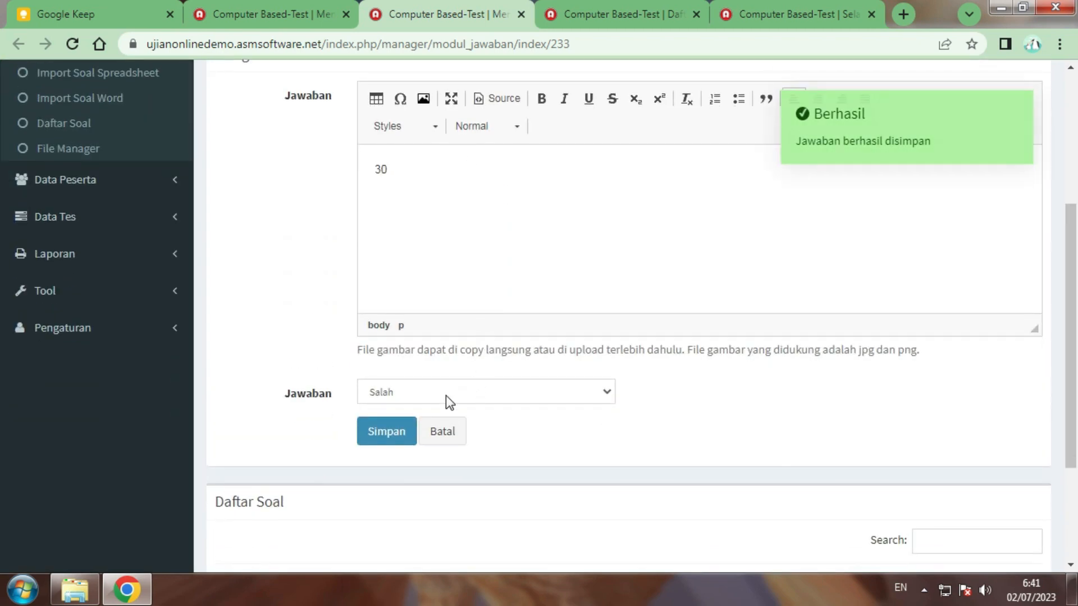
left_click(387, 433)
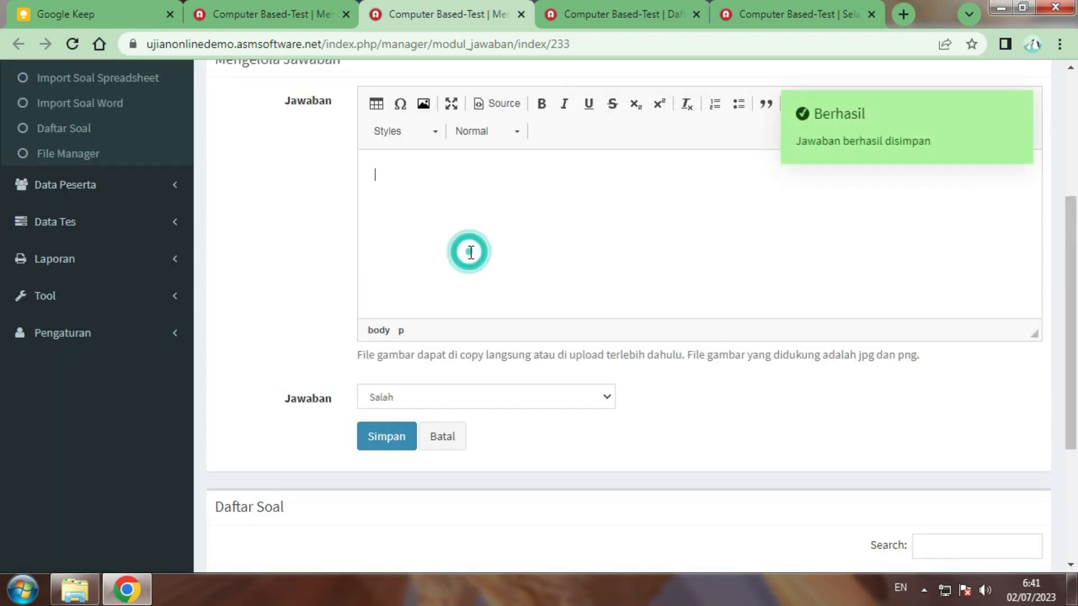
scroll(469, 251, "up", 3)
type("35")
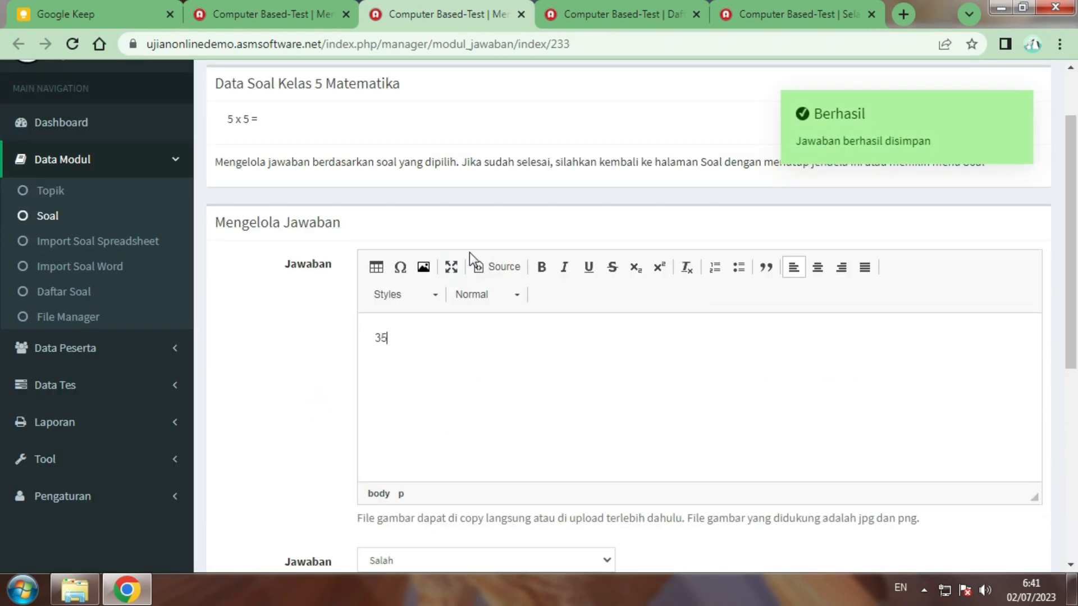
scroll(469, 251, "down", 5)
left_click(404, 352)
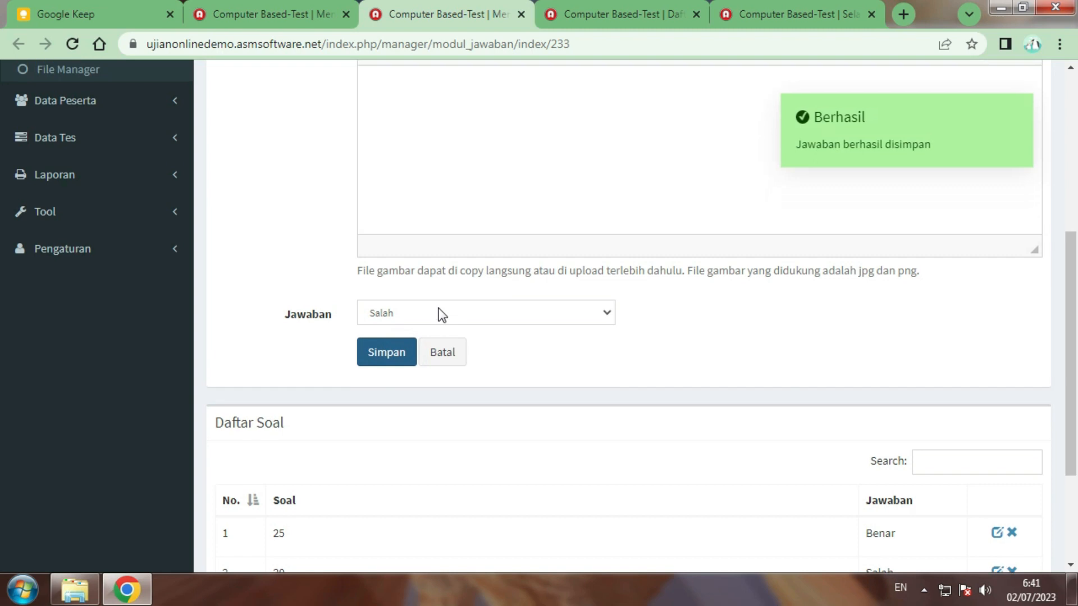
Add 40 as a wrong answer and close the answer management tab
scroll(447, 330, "up", 5)
left_click(463, 375)
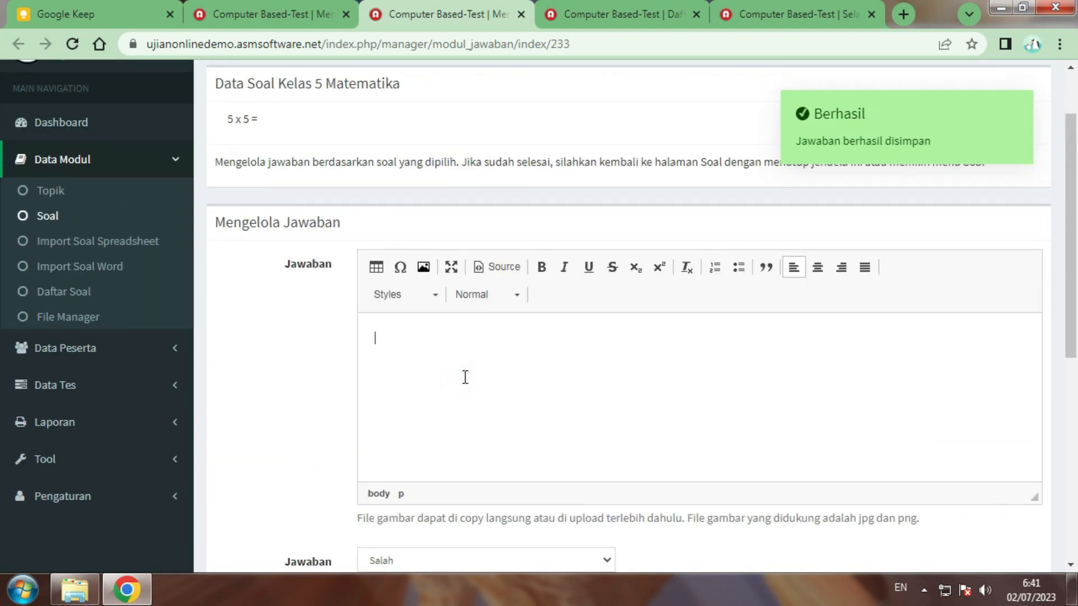
scroll(465, 377, "down", 5)
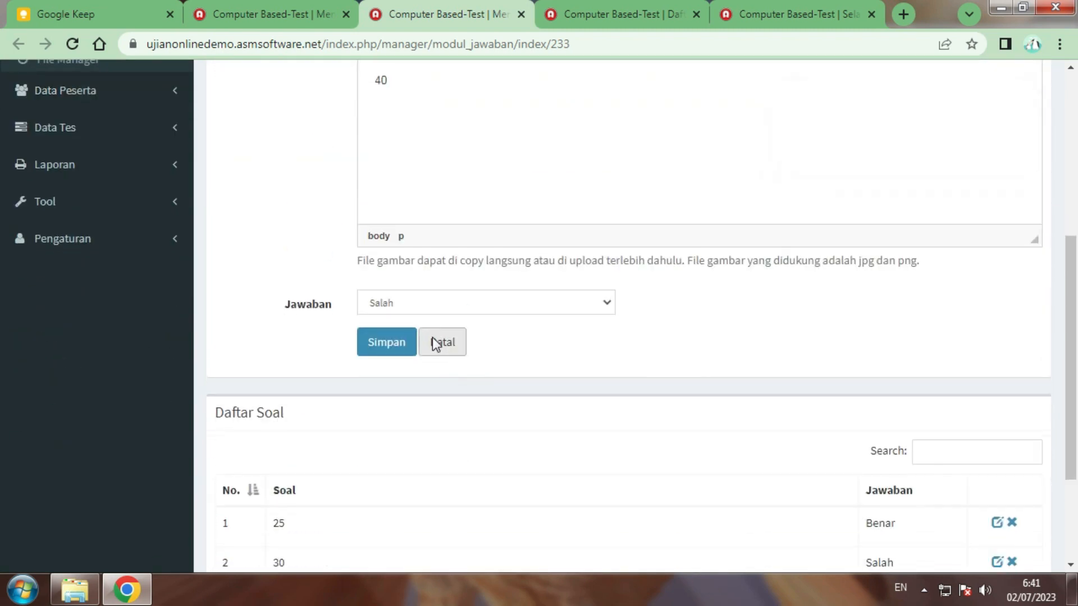
scroll(432, 337, "down", 3)
left_click(387, 188)
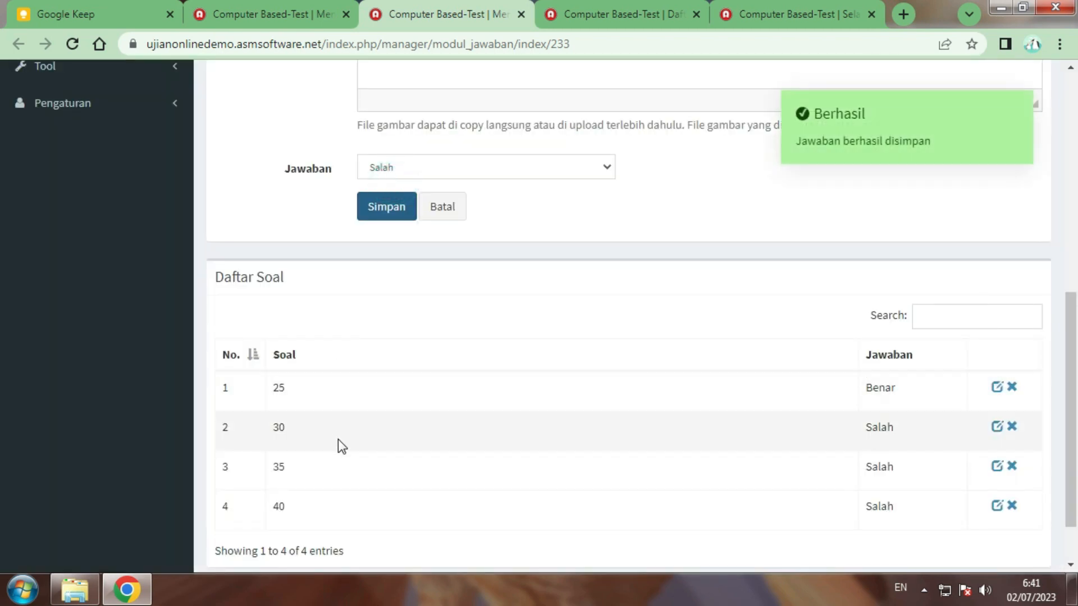
scroll(427, 393, "up", 5)
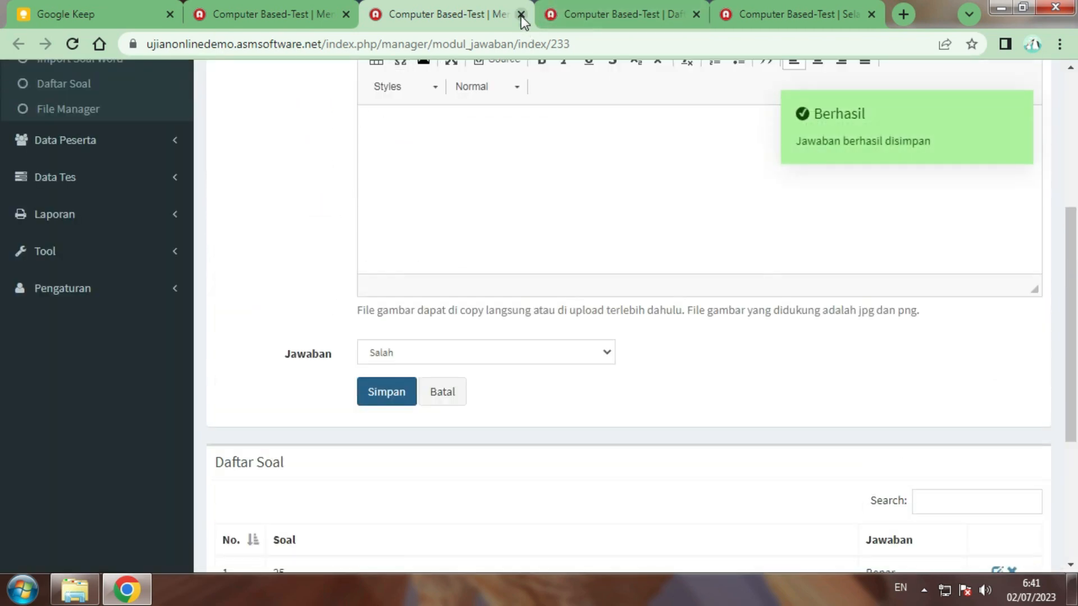
left_click(521, 15)
Reload the Soal page for Default - Kelas 5 Matematika and check each question shows four answers
scroll(348, 219, "up", 2)
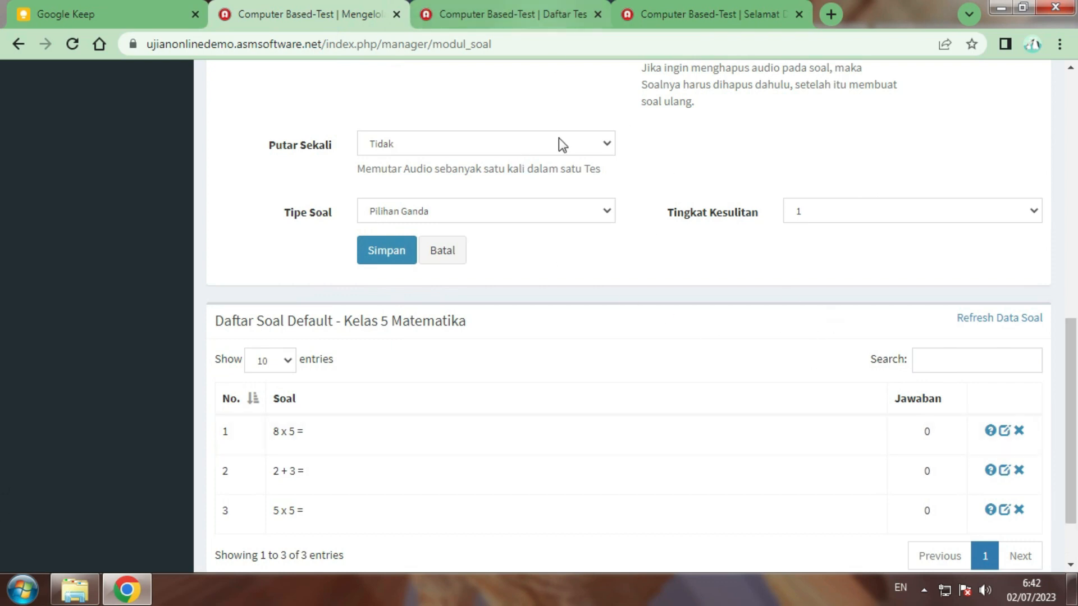
scroll(573, 225, "up", 5)
scroll(809, 313, "down", 5)
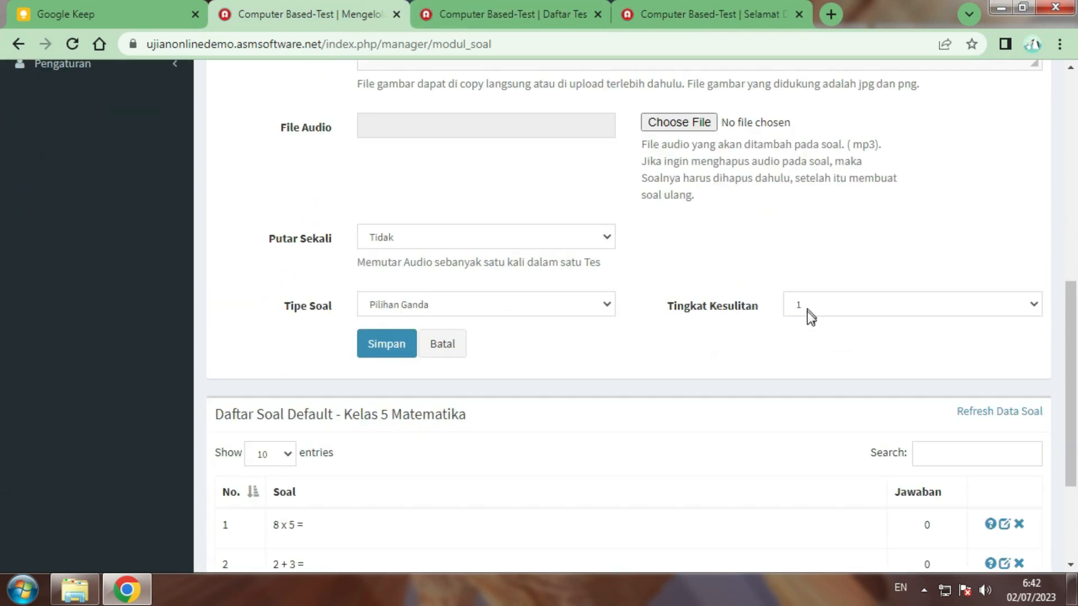
scroll(290, 371, "up", 10)
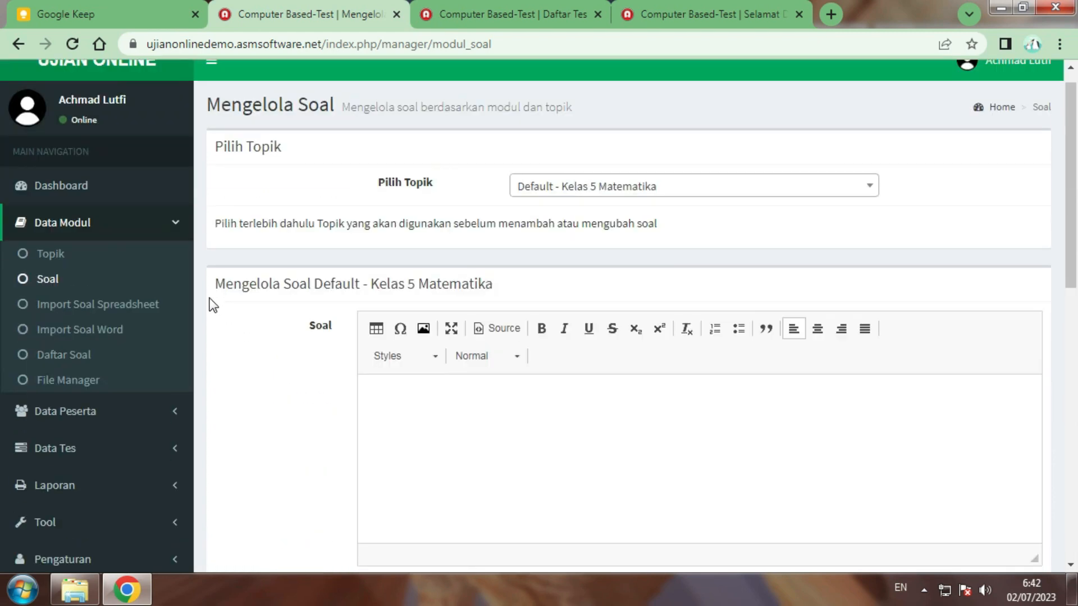
left_click(63, 290)
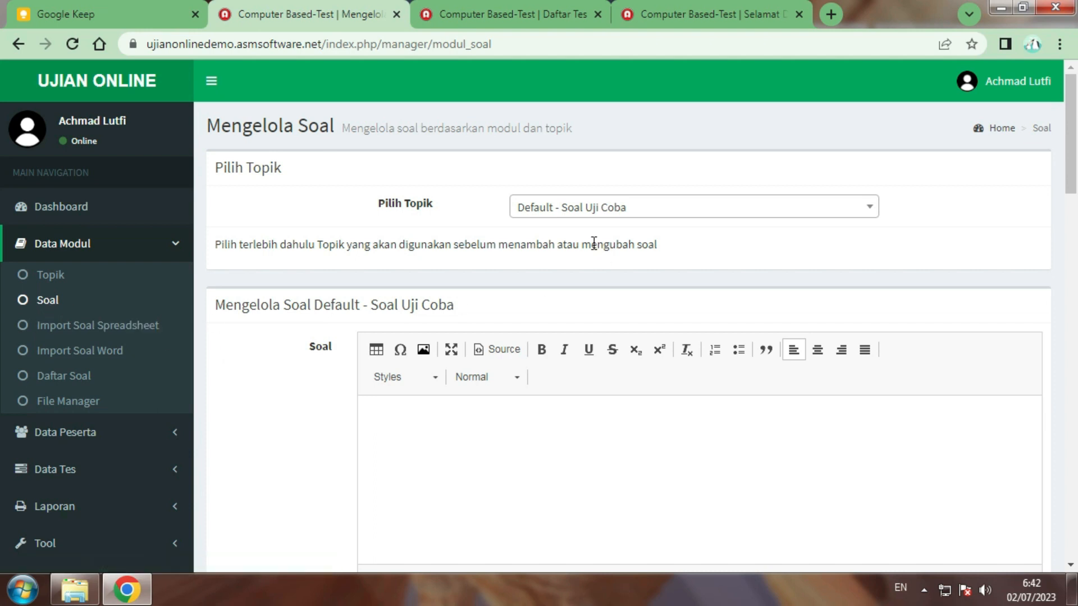
left_click(645, 209)
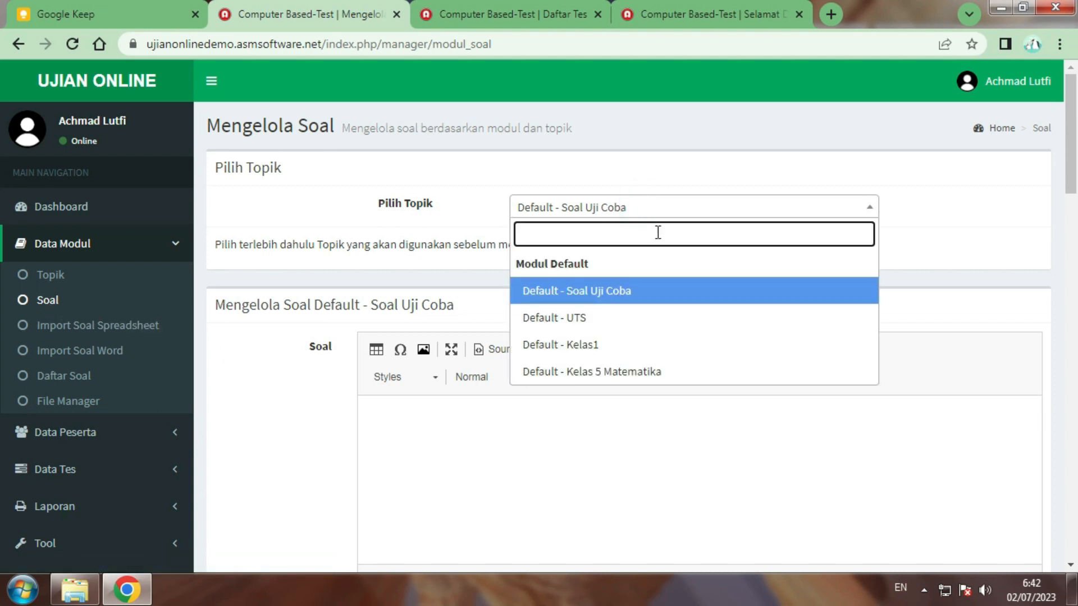
left_click(646, 372)
scroll(596, 325, "down", 10)
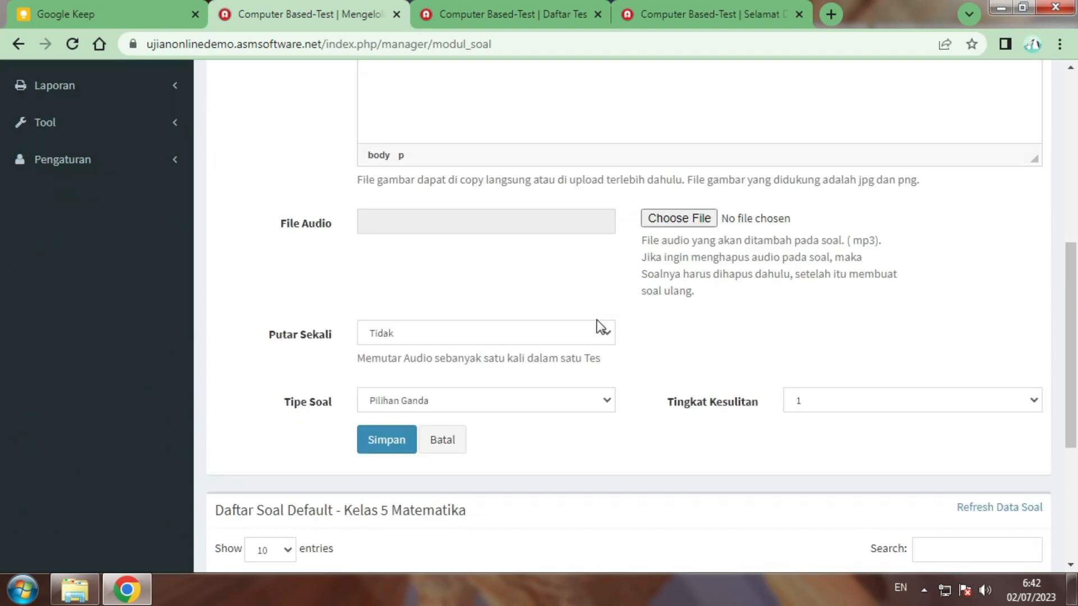
scroll(596, 319, "down", 1)
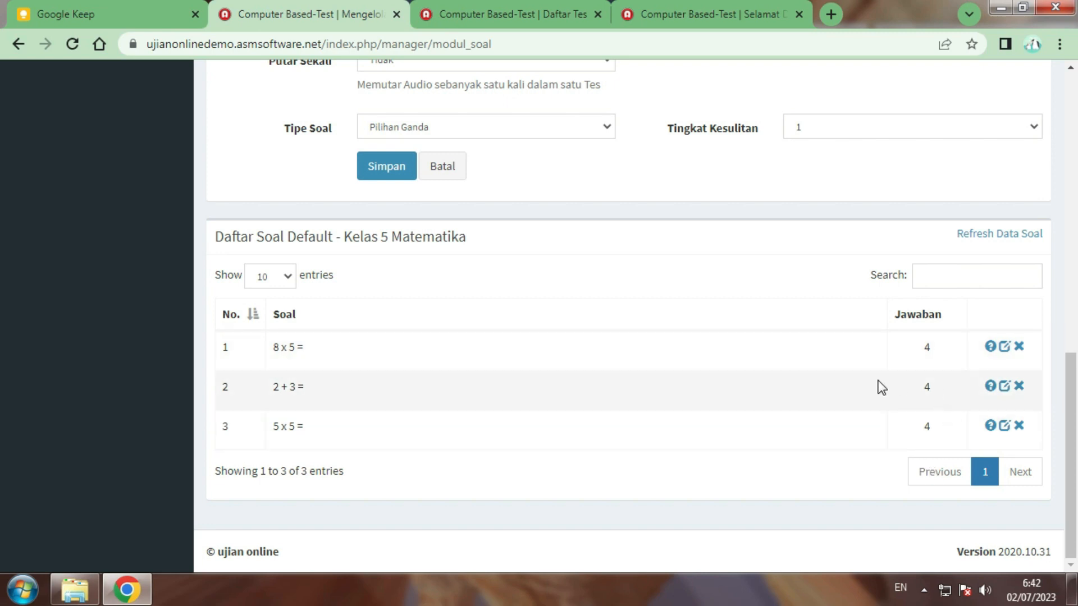
scroll(479, 330, "up", 5)
scroll(700, 340, "up", 3)
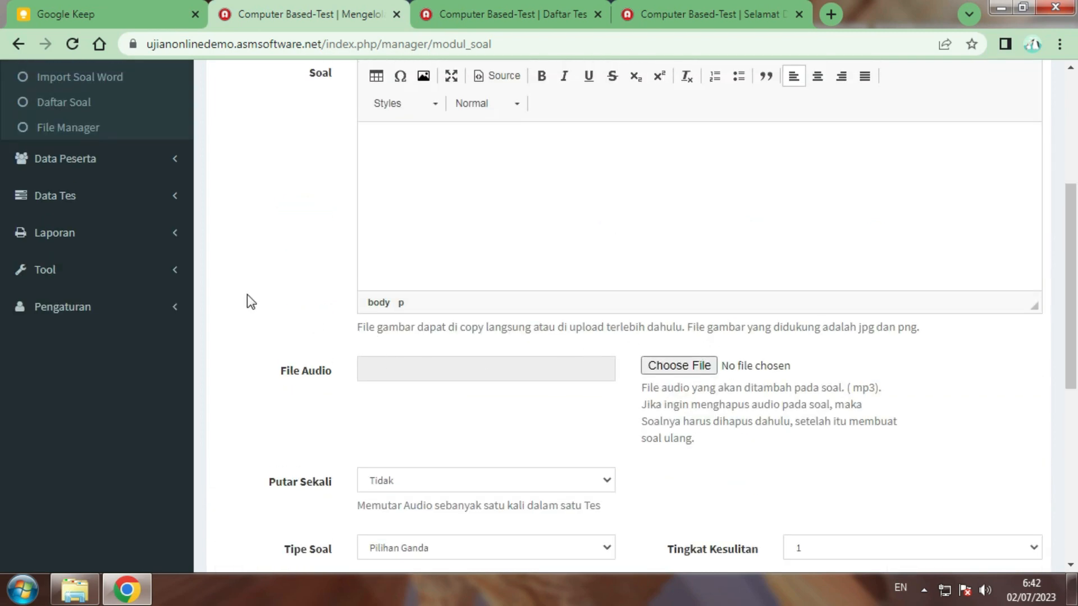
scroll(247, 294, "up", 2)
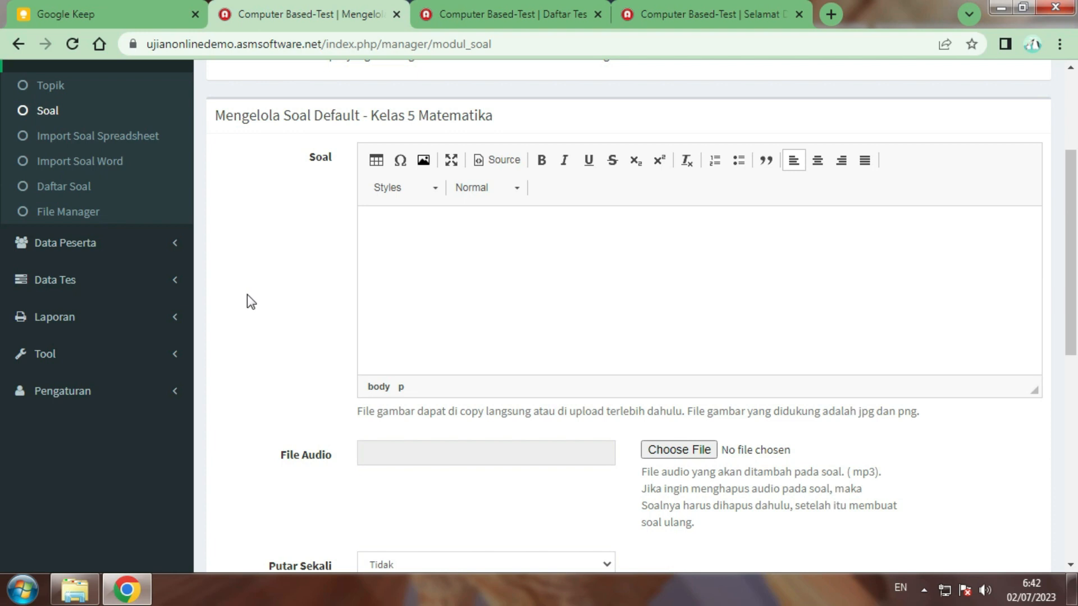
scroll(252, 295, "up", 2)
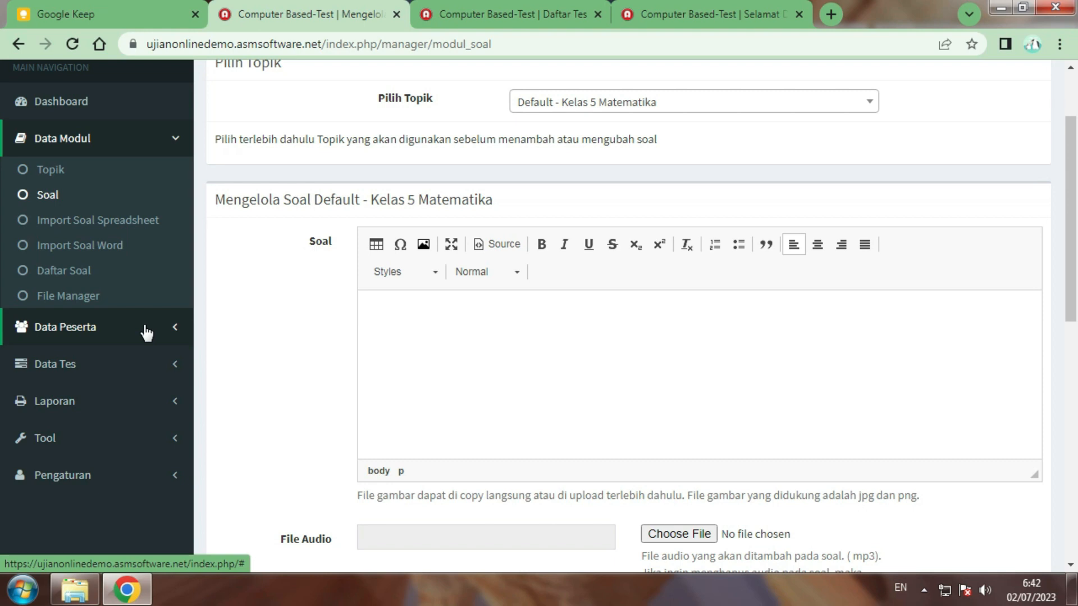
In Data Peserta > Daftar Group, create and save the group 'Kelas 5 Matematika'
left_click(146, 333)
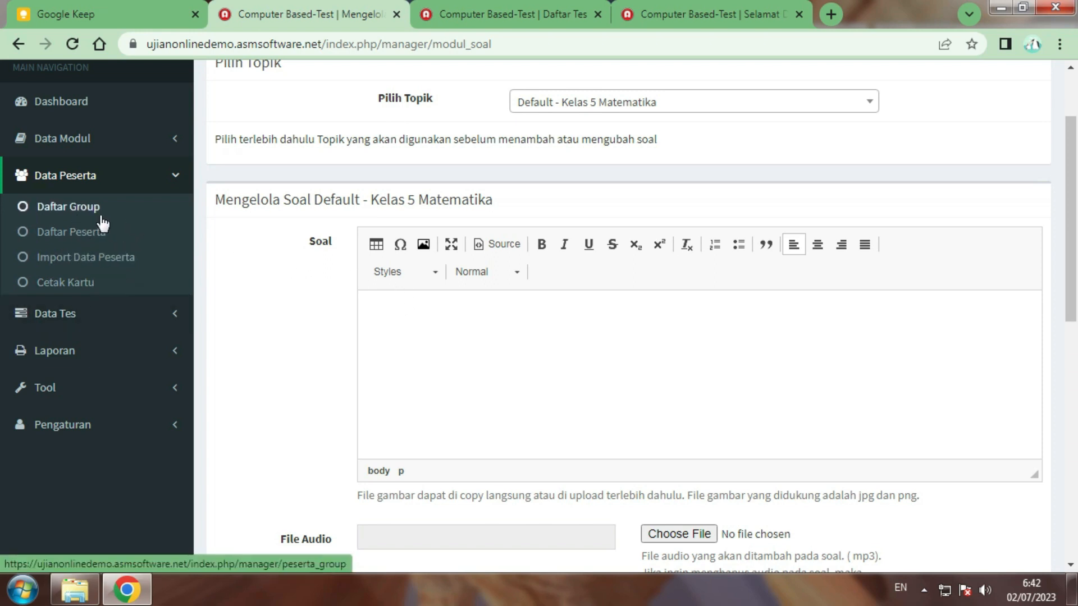
scroll(154, 222, "up", 1)
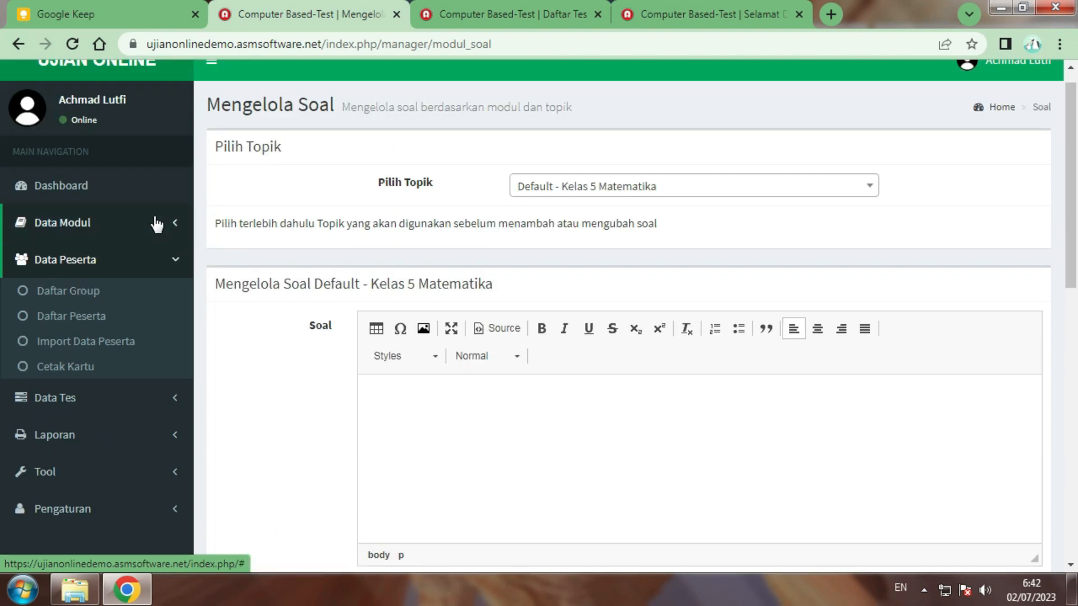
left_click(88, 295)
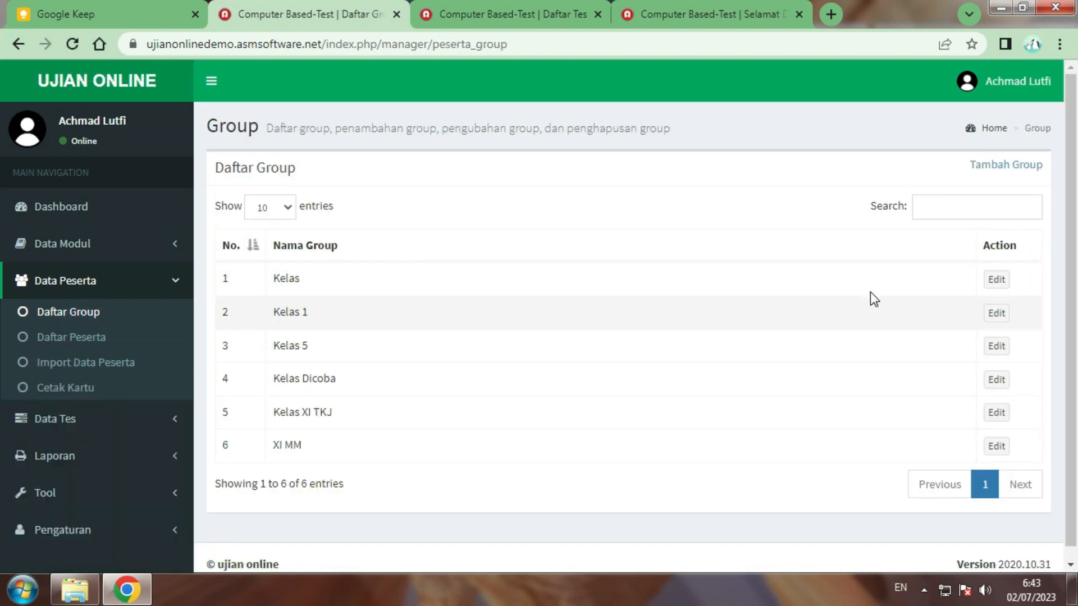
left_click(998, 168)
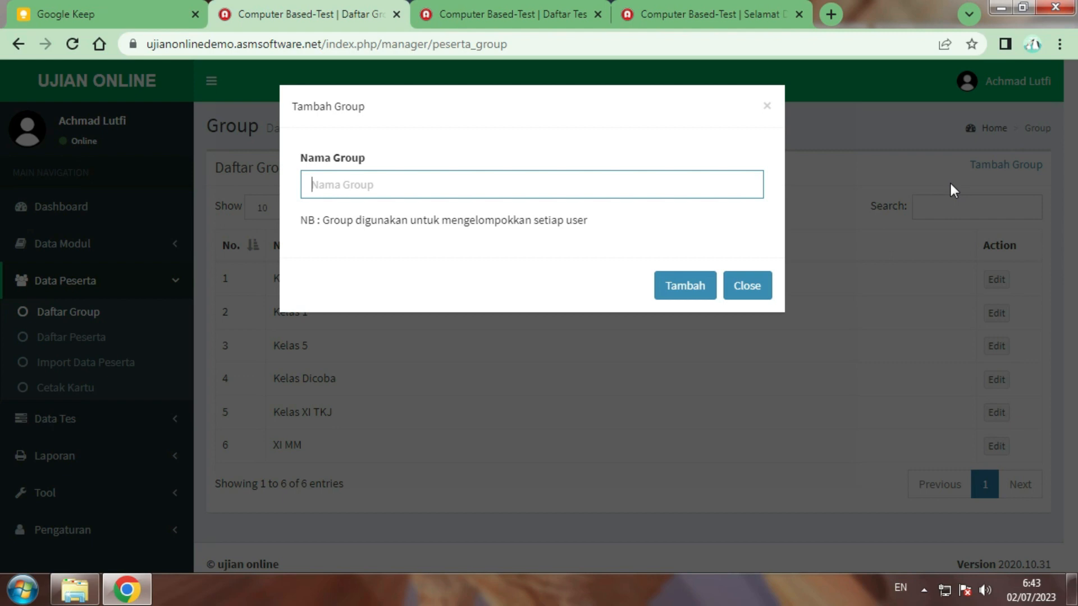
type("Kela")
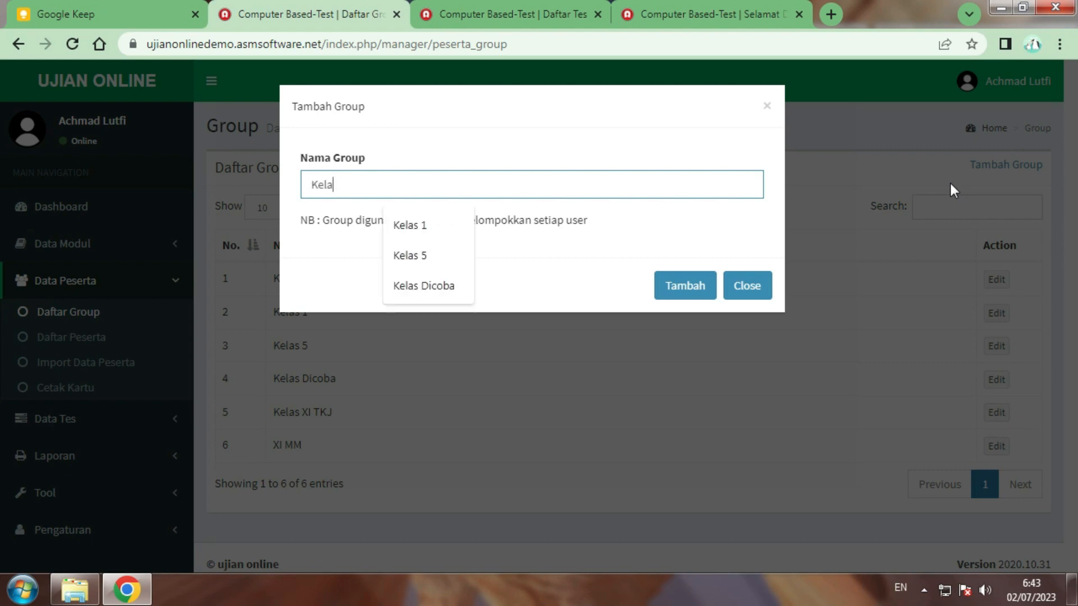
type("s 5")
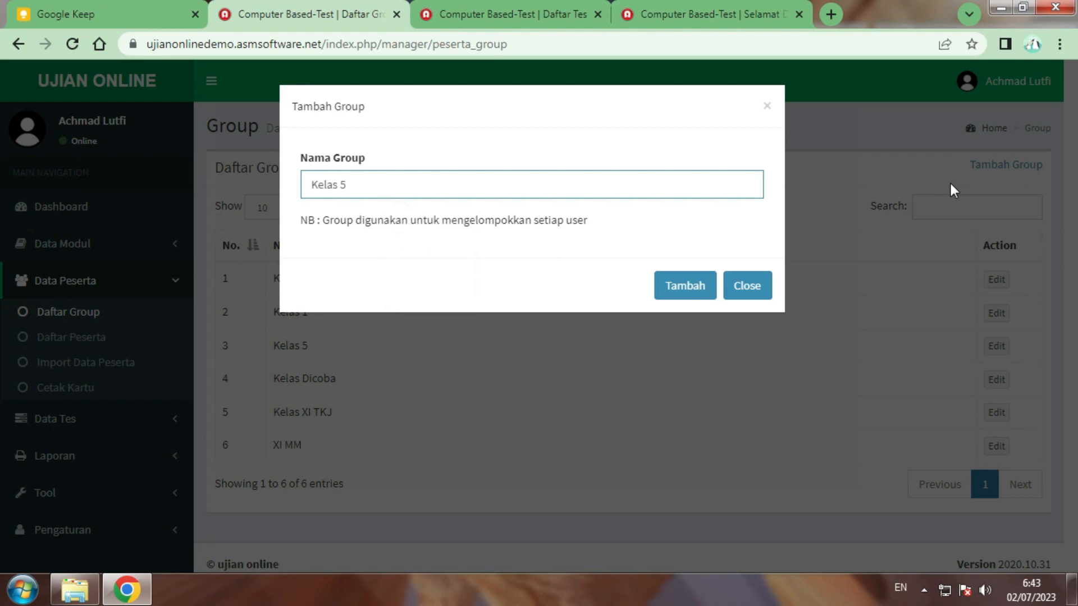
type(" Matematika")
left_click(683, 302)
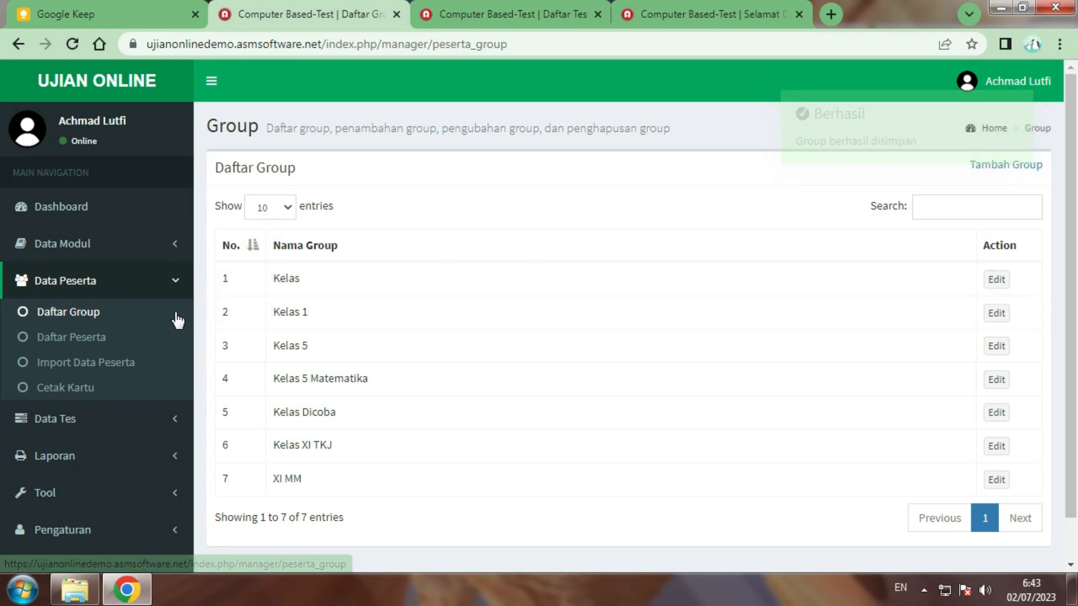
From the participant list, start a new participant and enter their username, password and full name
left_click(109, 348)
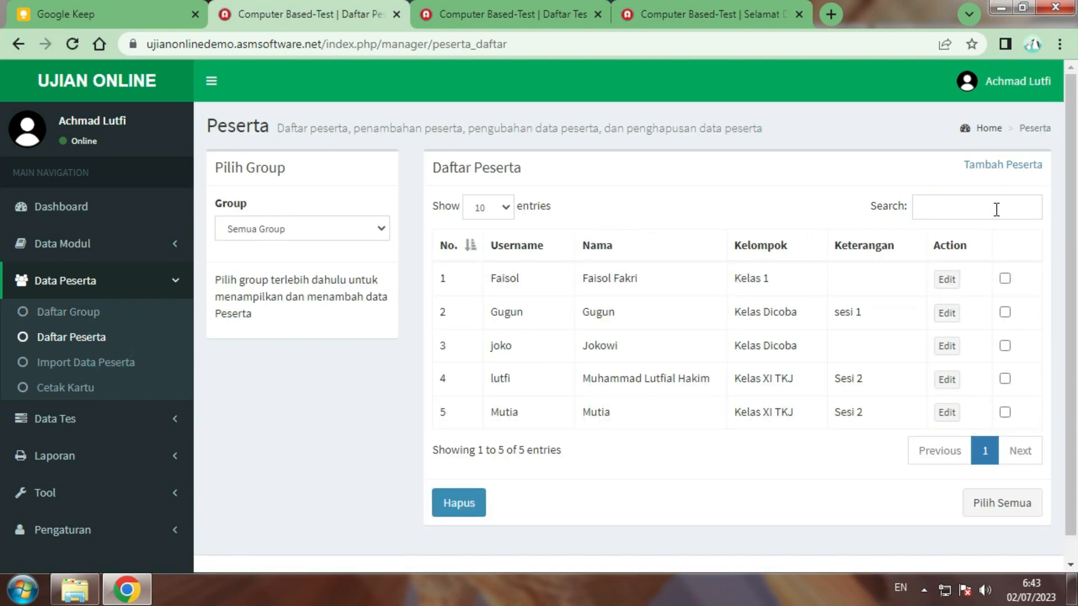
left_click(990, 168)
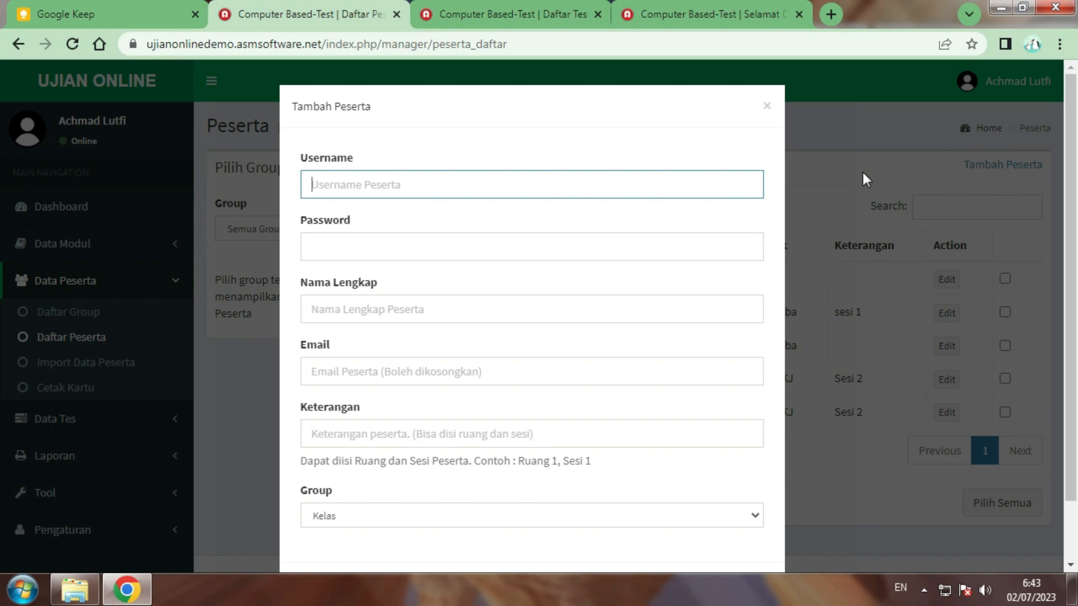
type("Abil")
key("Tab")
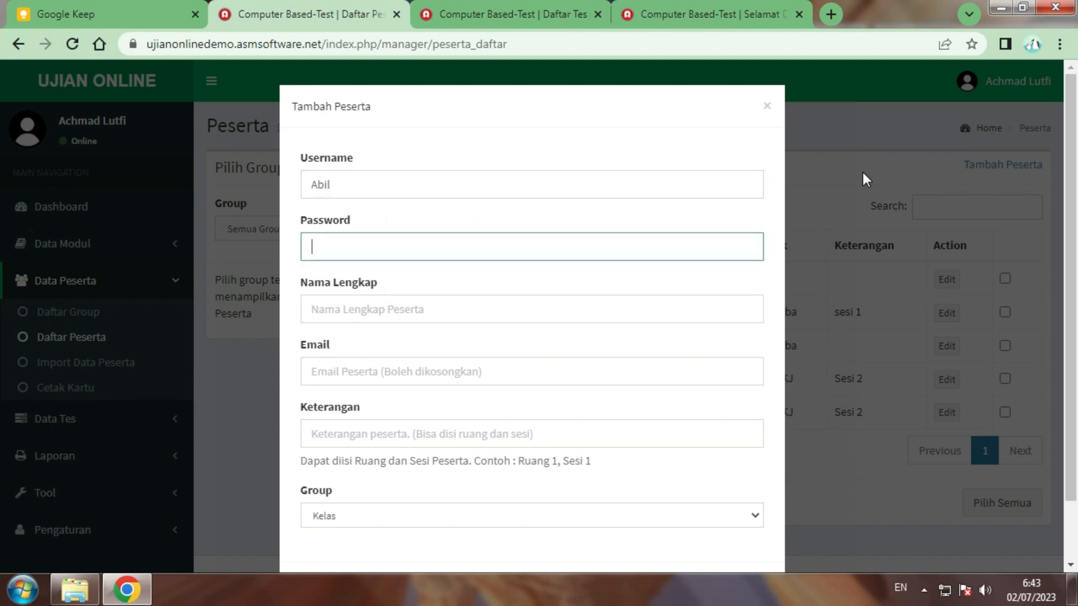
type("1234")
key("Tab")
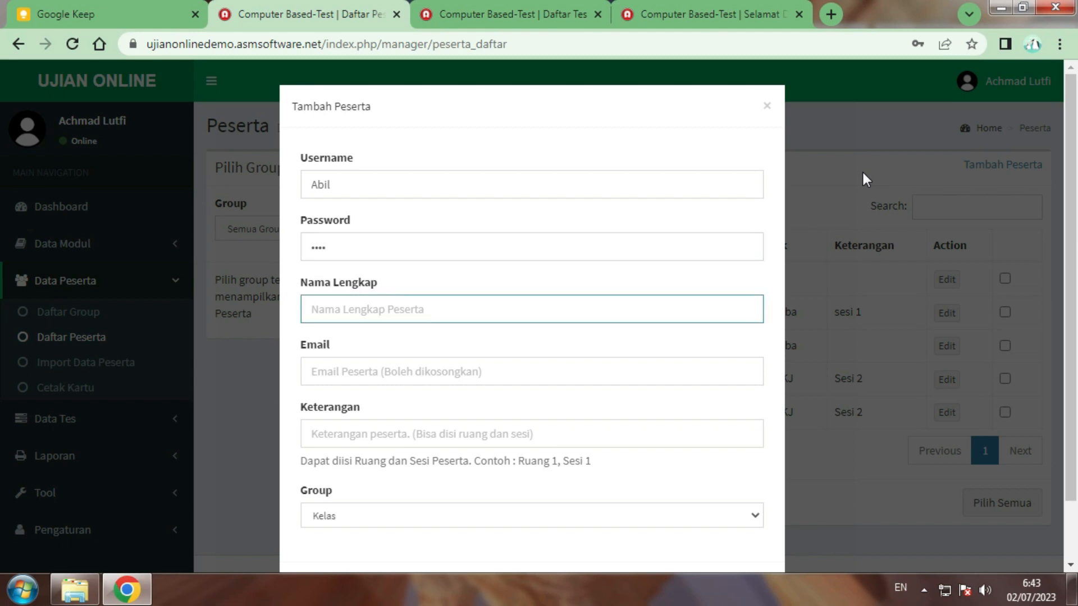
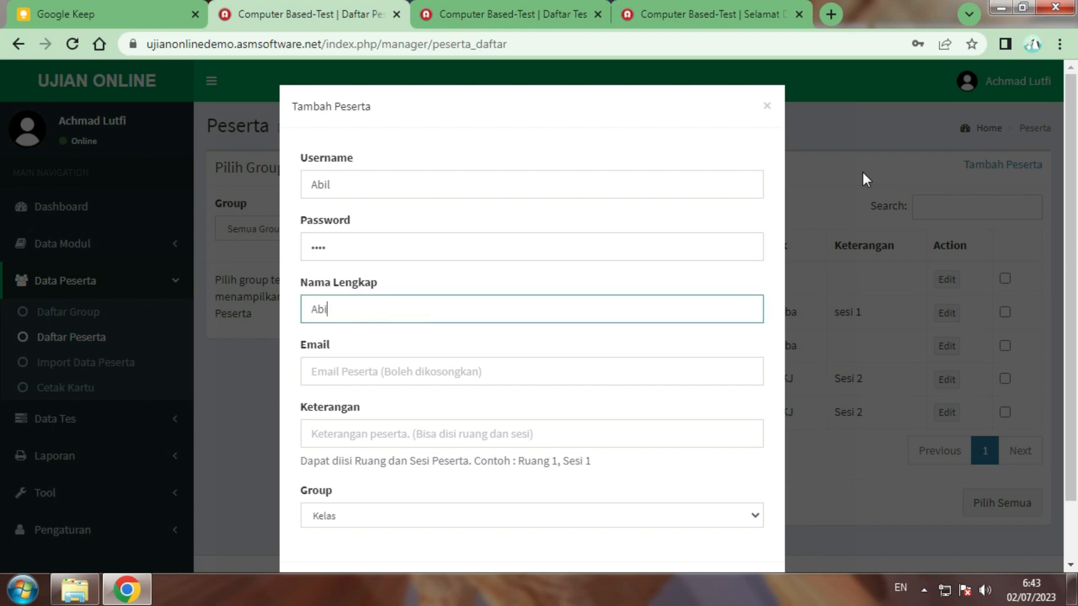
Assign the new participant to group Kelas 5 Matematika and add them to the list
scroll(438, 357, "down", 2)
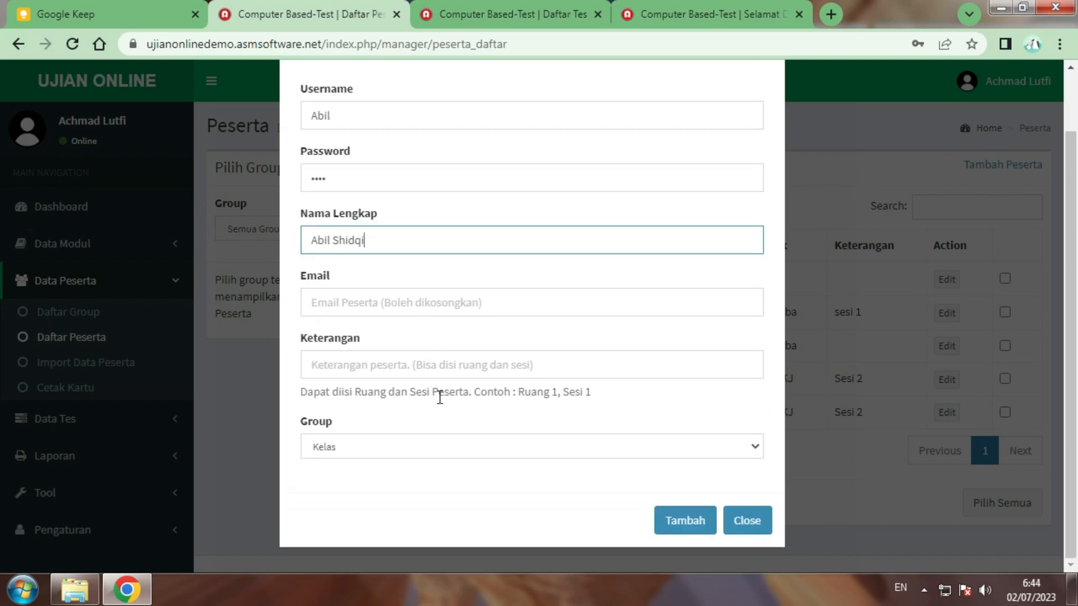
left_click(450, 449)
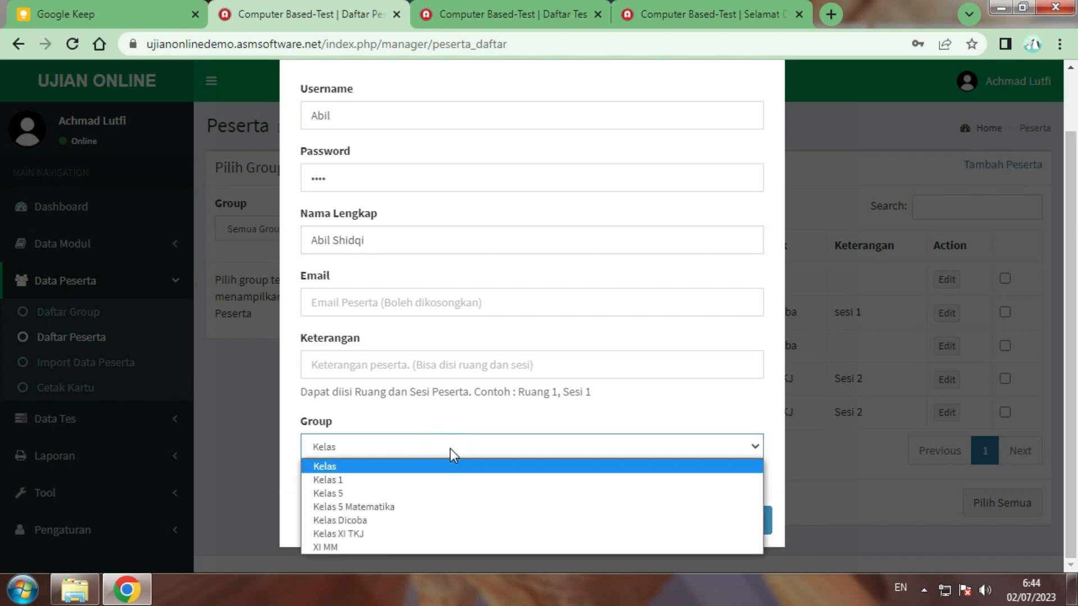
left_click(383, 507)
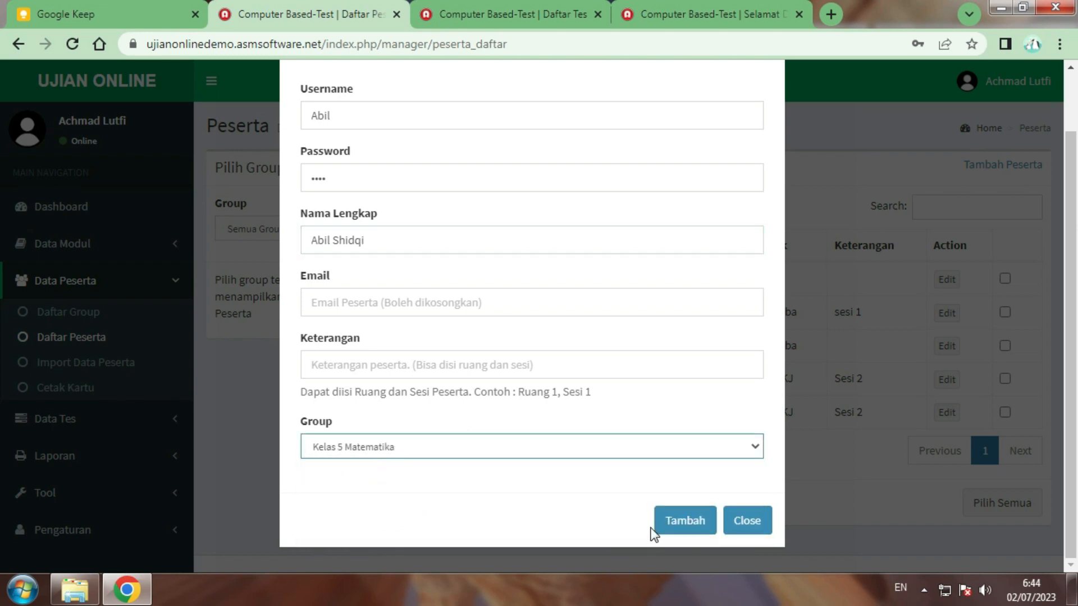
left_click(679, 523)
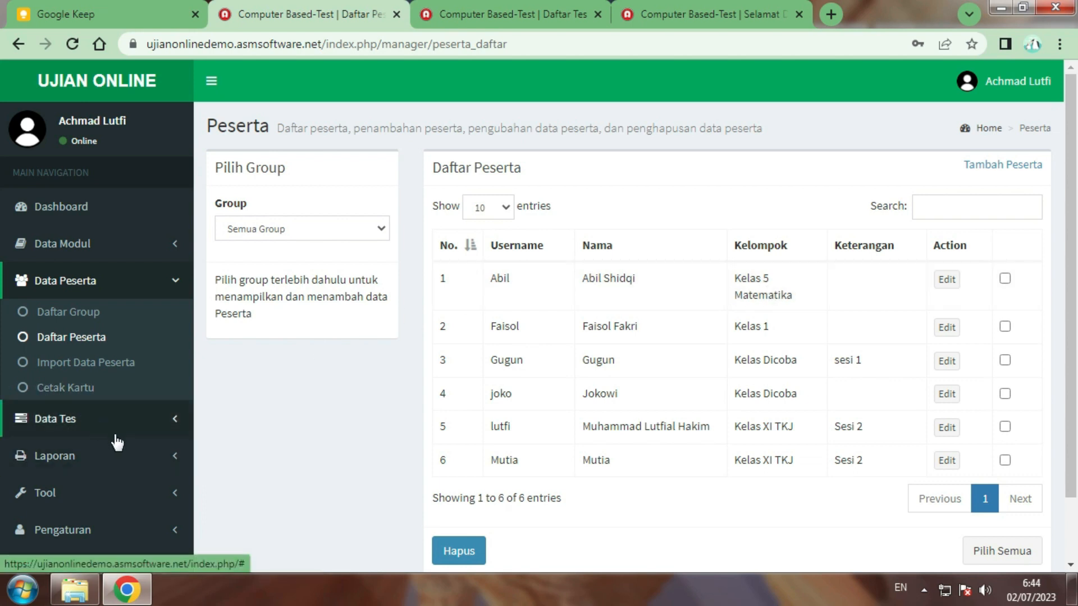
Open the Tambah Tes form from the Data Tes menu
scroll(148, 425, "down", 2)
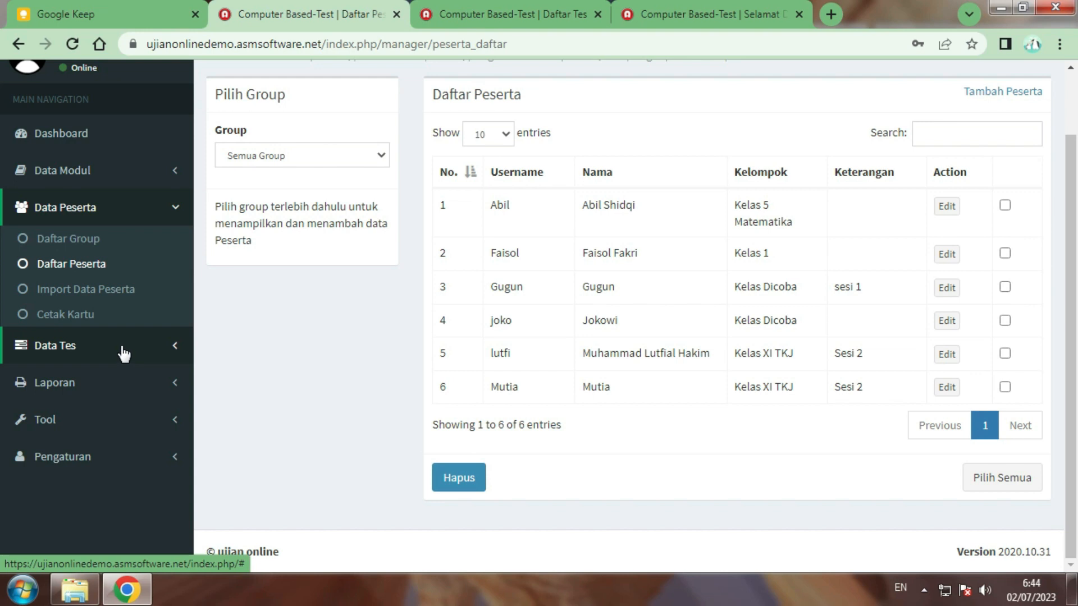
left_click(122, 346)
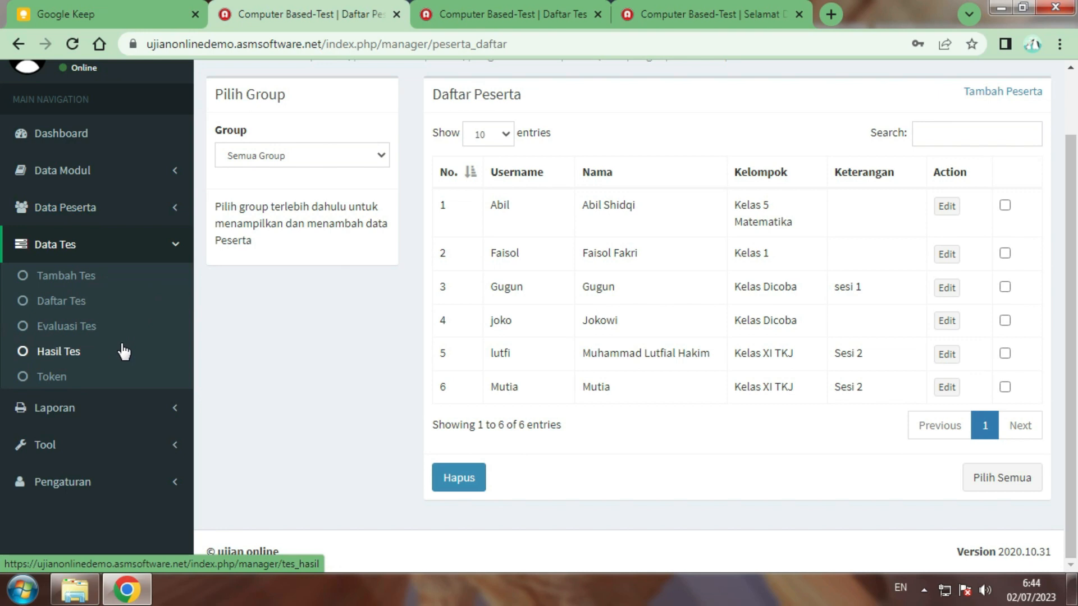
left_click(88, 278)
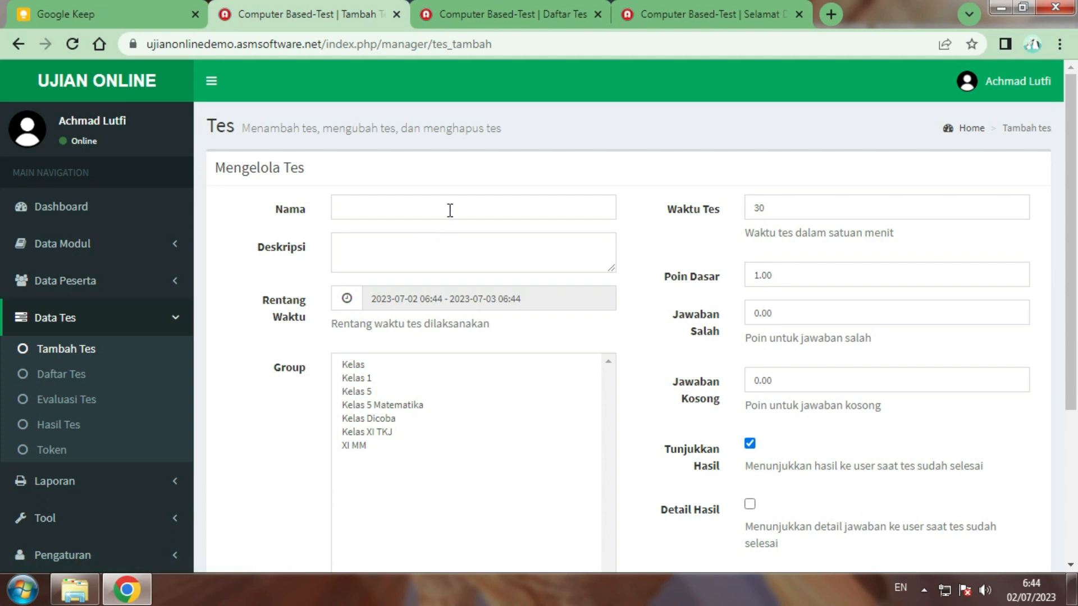
Enter 'Kelas 5 Matematika' as both the test name and the description
scroll(449, 210, "down", 2)
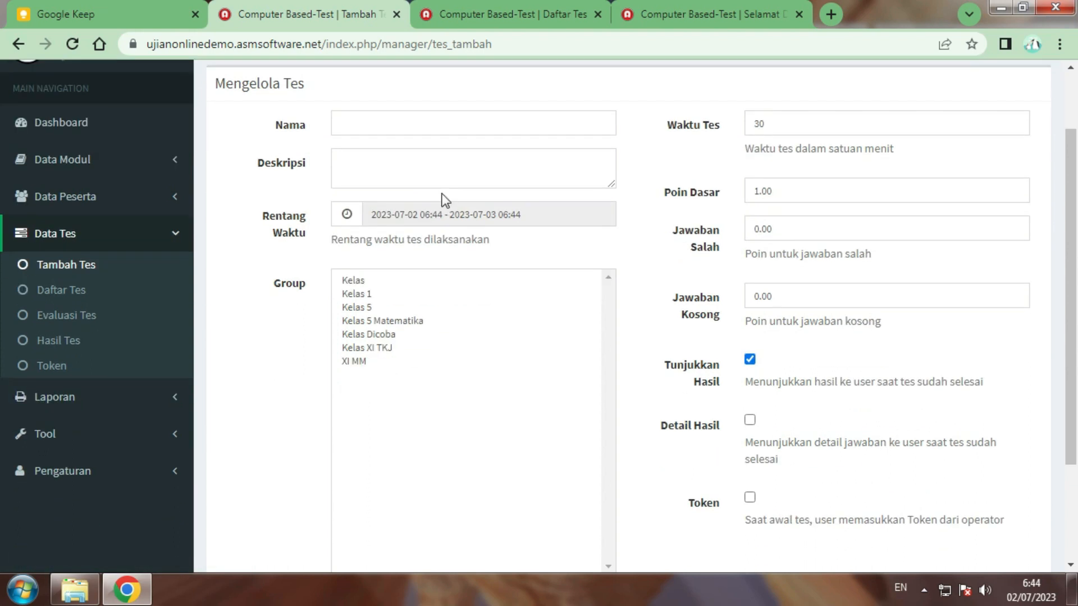
left_click(430, 123)
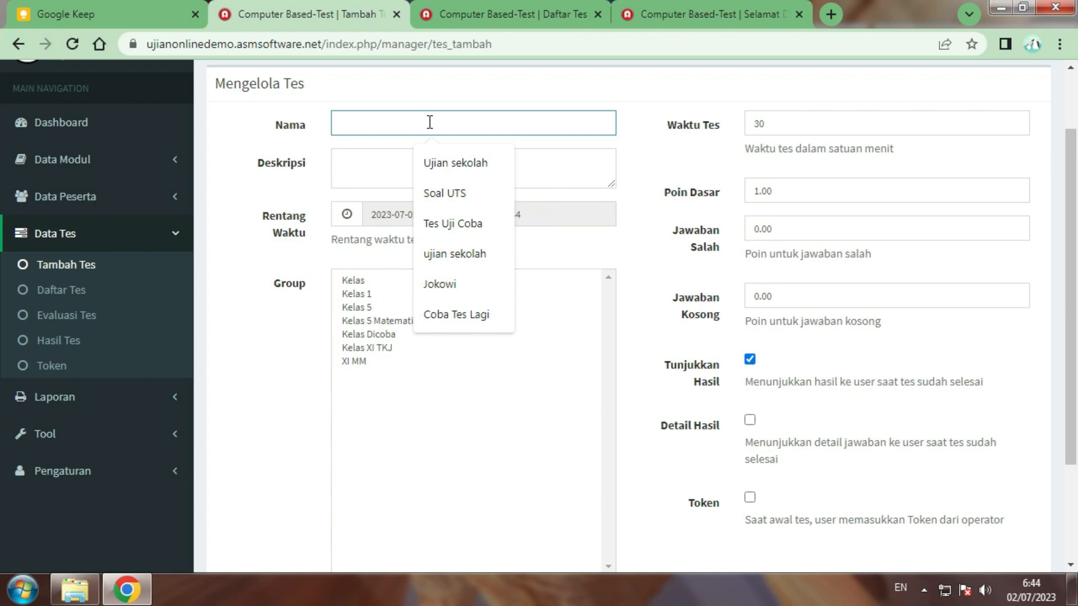
type("Kelas")
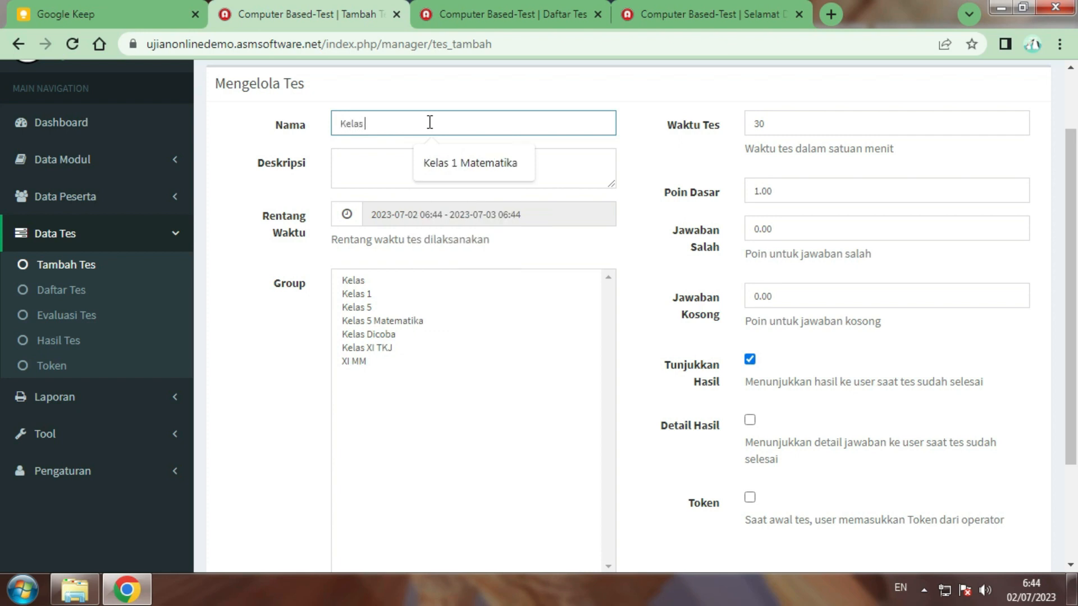
type(" 5 Matematika")
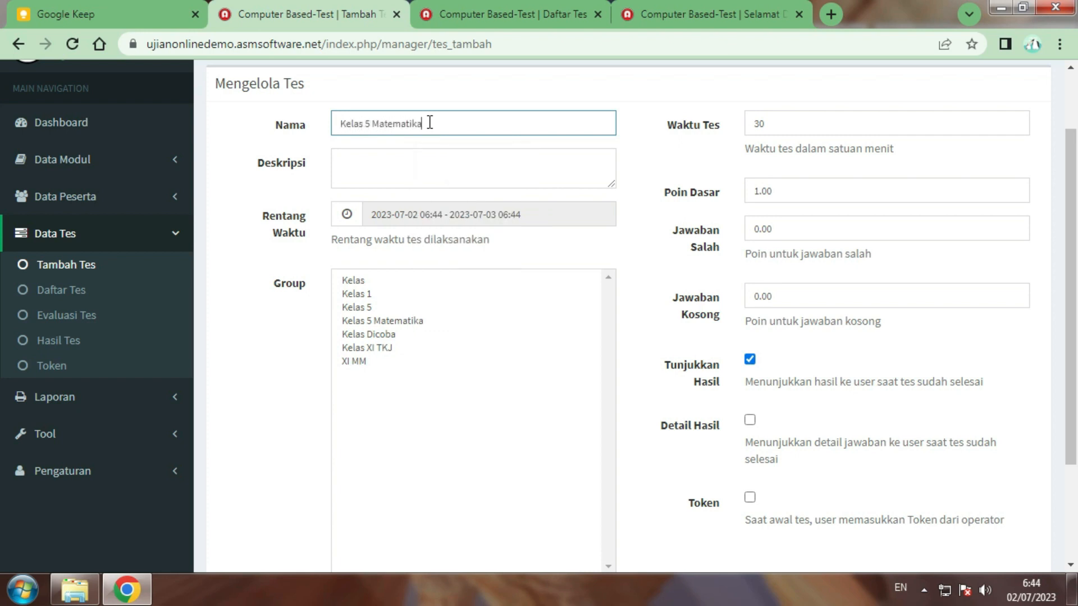
key("Tab")
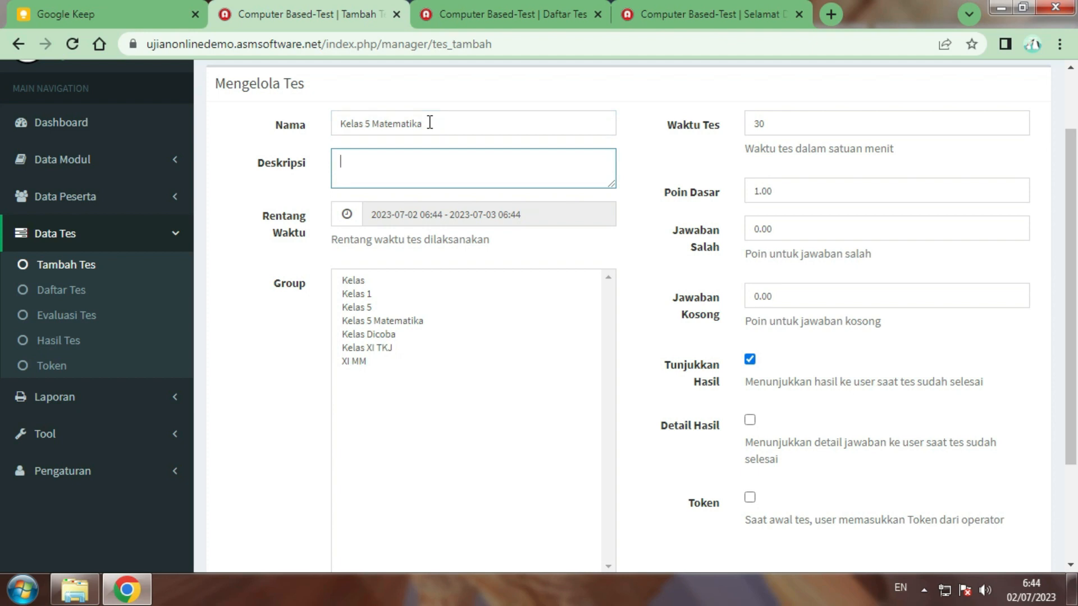
type("Kelas 5 Matematika")
Set the Rentang Waktu range to 2023-07-02 6:48 – 2023-07-03 6:44 and apply it
left_click(440, 214)
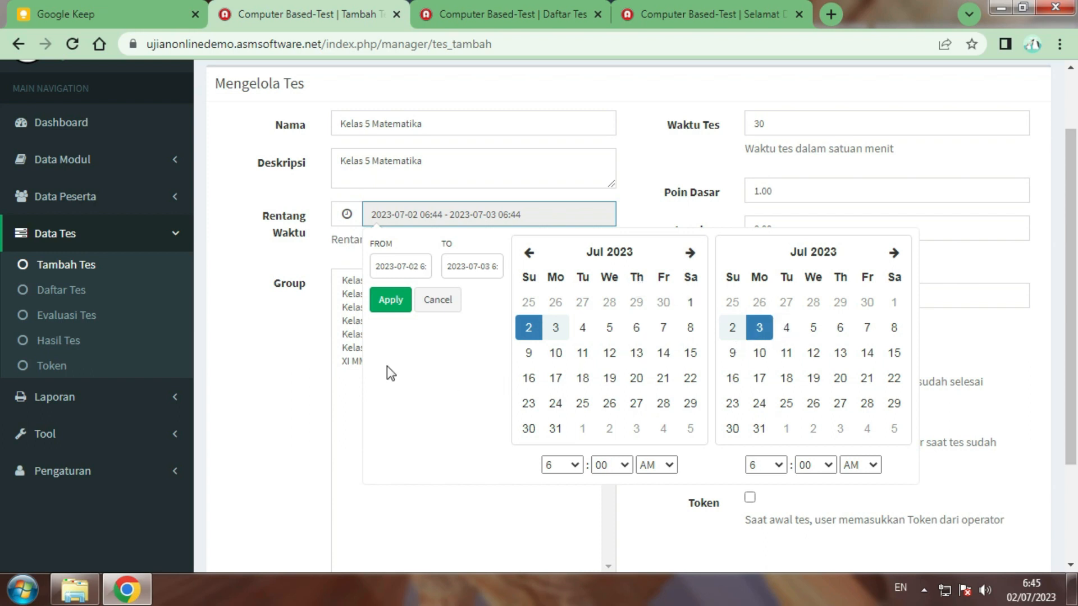
left_click_drag(415, 267, 431, 266)
left_click(422, 267)
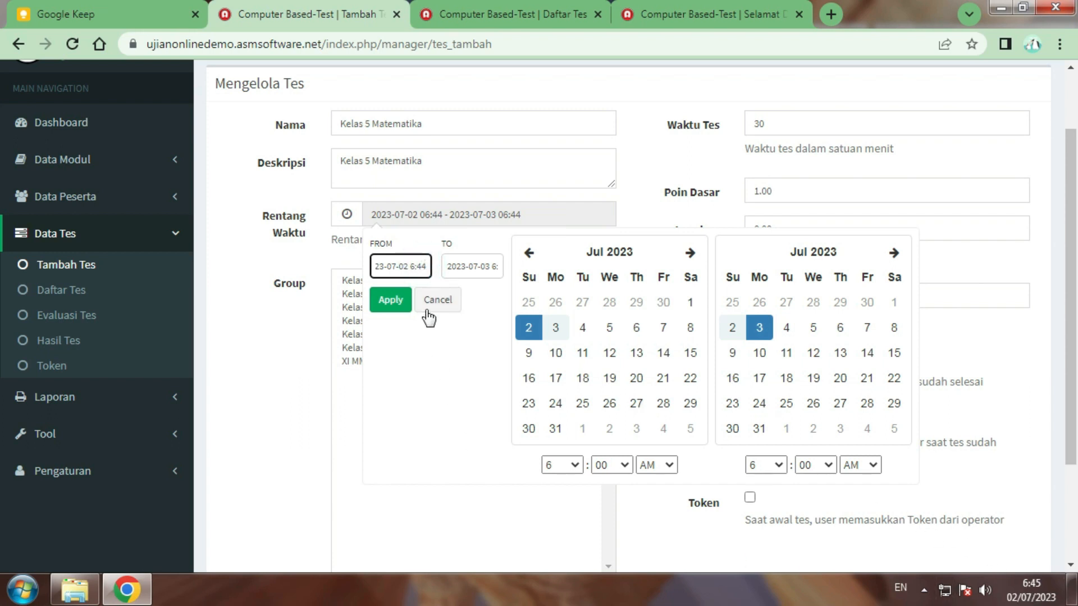
left_click(419, 268)
left_click_drag(418, 267, 433, 286)
type("4")
left_click_drag(465, 270, 515, 284)
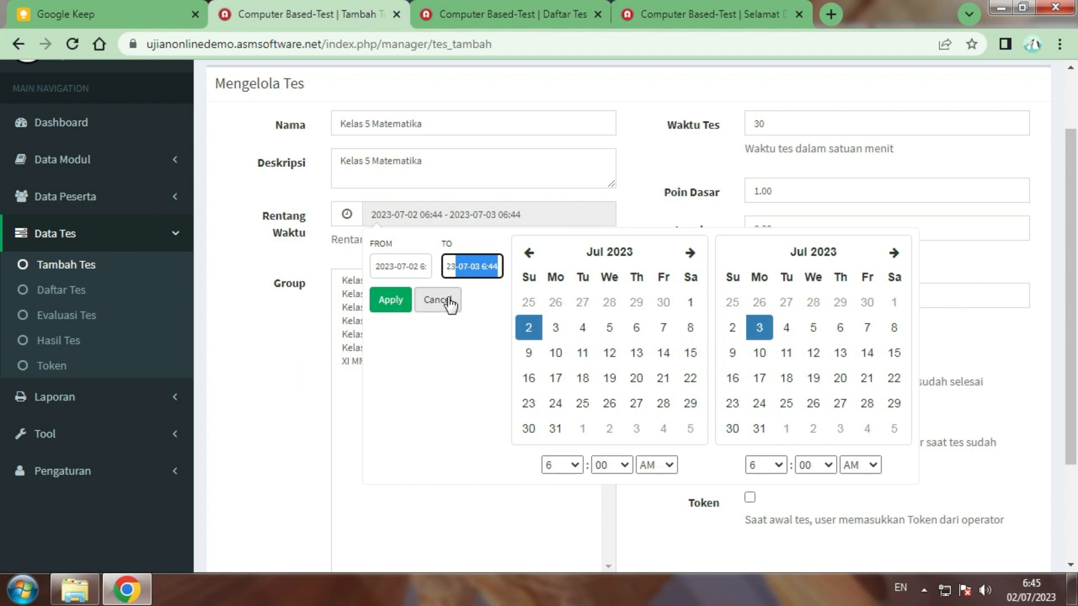
left_click(395, 308)
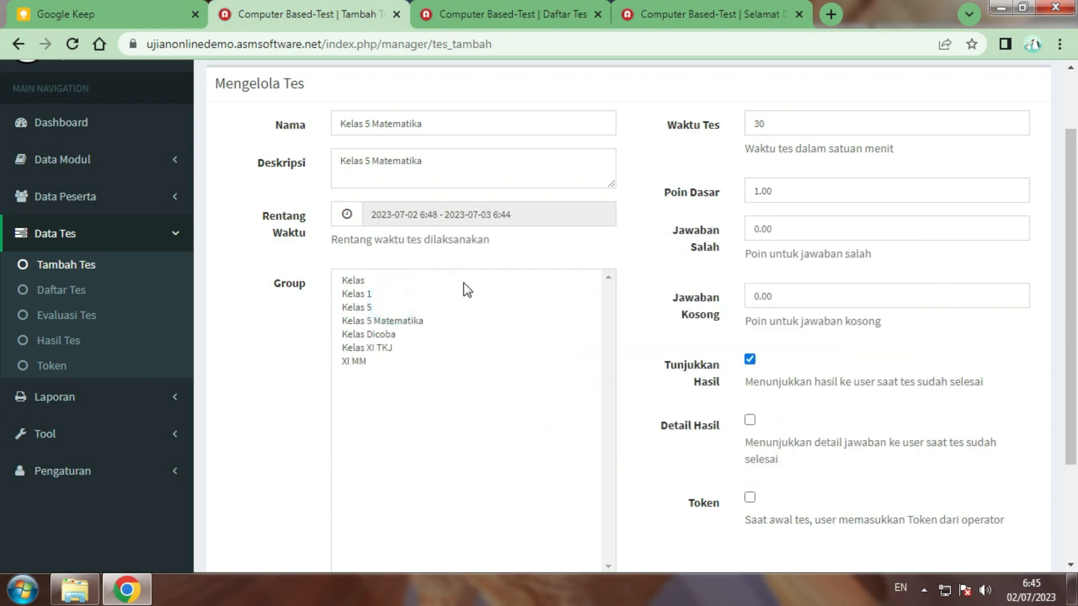
Select Kelas 5 Matematika in the test's Group list, keeping the 30-minute duration
left_click(400, 322)
scroll(425, 326, "down", 2)
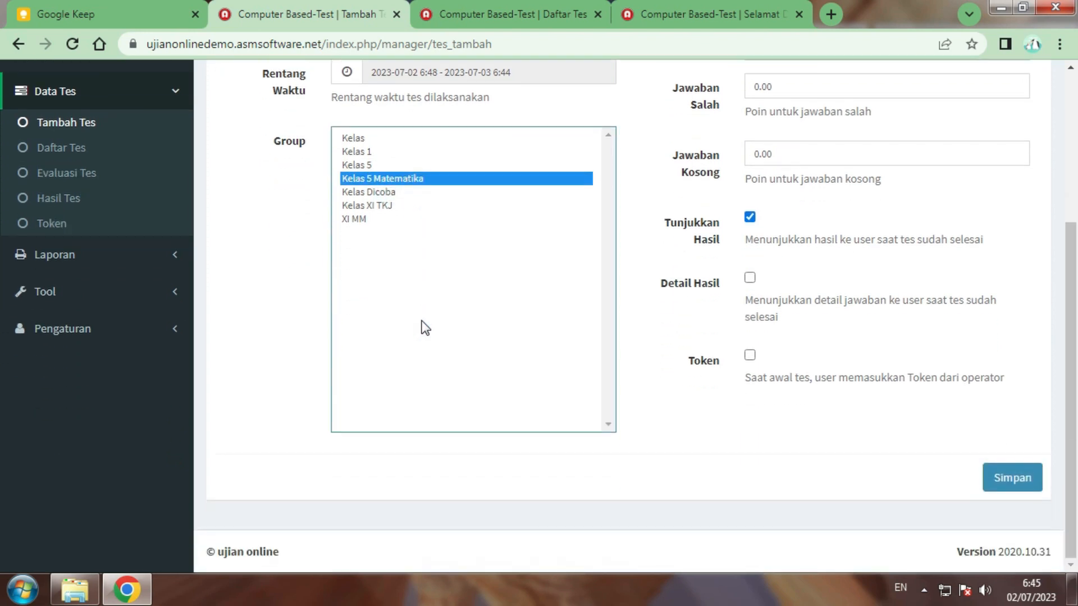
scroll(455, 323, "up", 1)
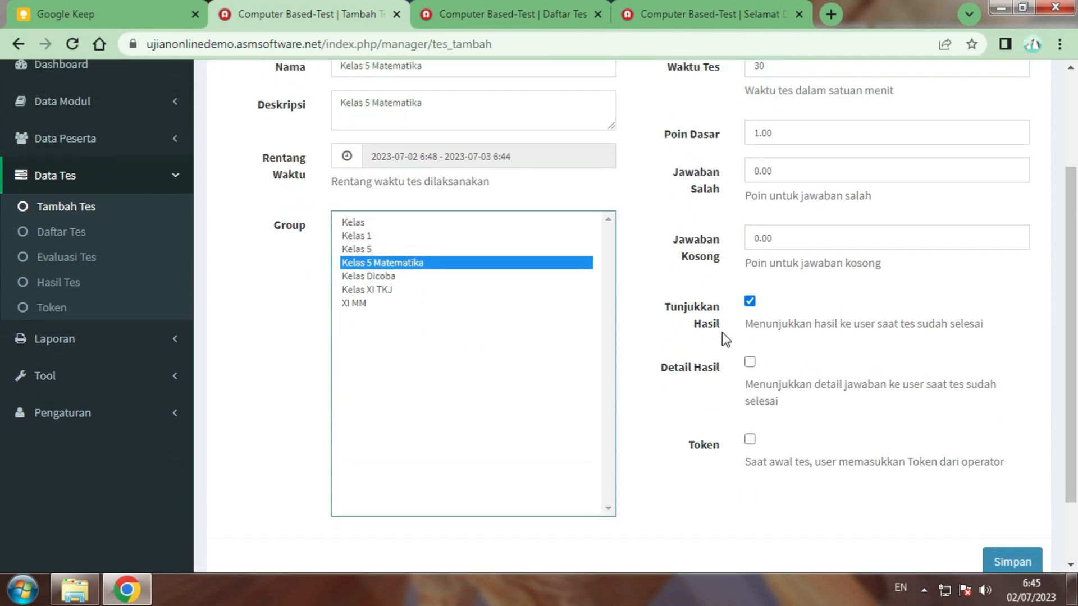
scroll(721, 332, "up", 2)
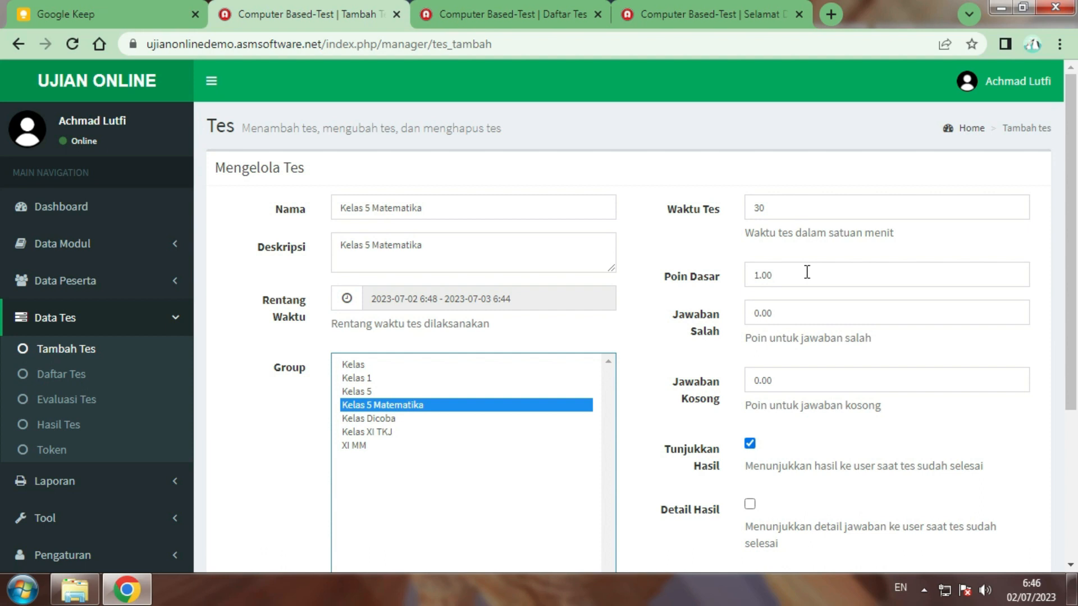
scroll(806, 310, "down", 3)
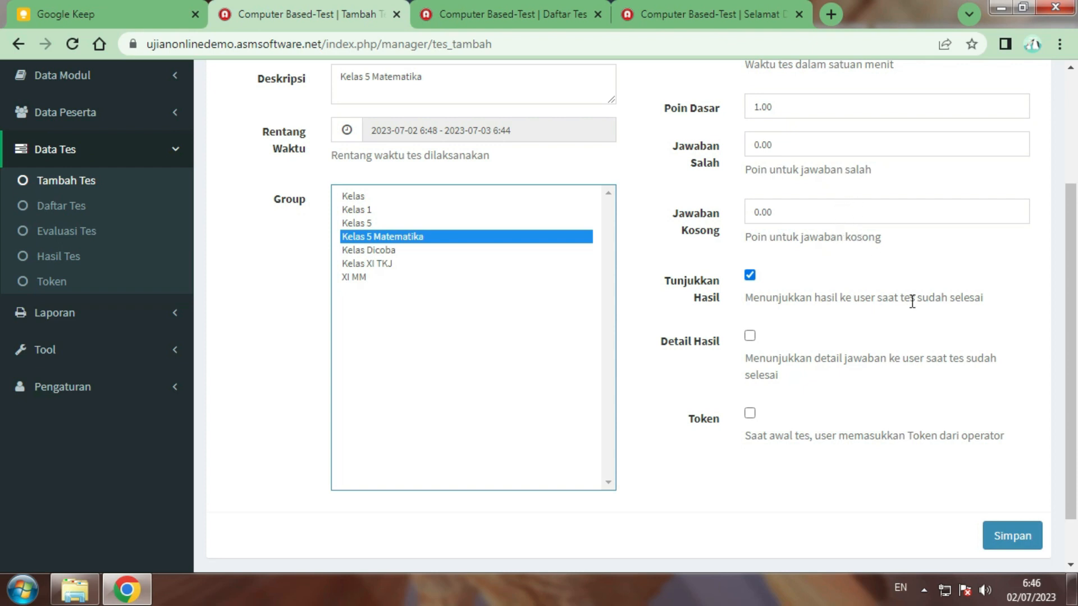
Save the test with Simpan and scroll down to the Tambah Soal form
scroll(911, 302, "down", 1)
left_click(1010, 480)
scroll(807, 375, "down", 6)
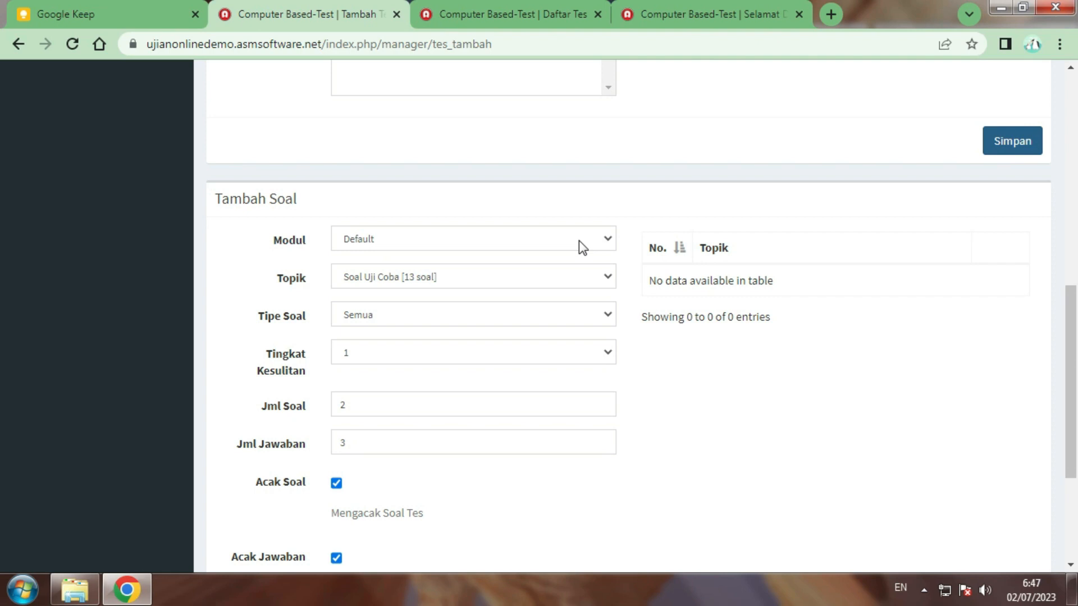
Keep the Default module and pick topic Kelas 5 Matematika for the questions
left_click(490, 244)
left_click(490, 244)
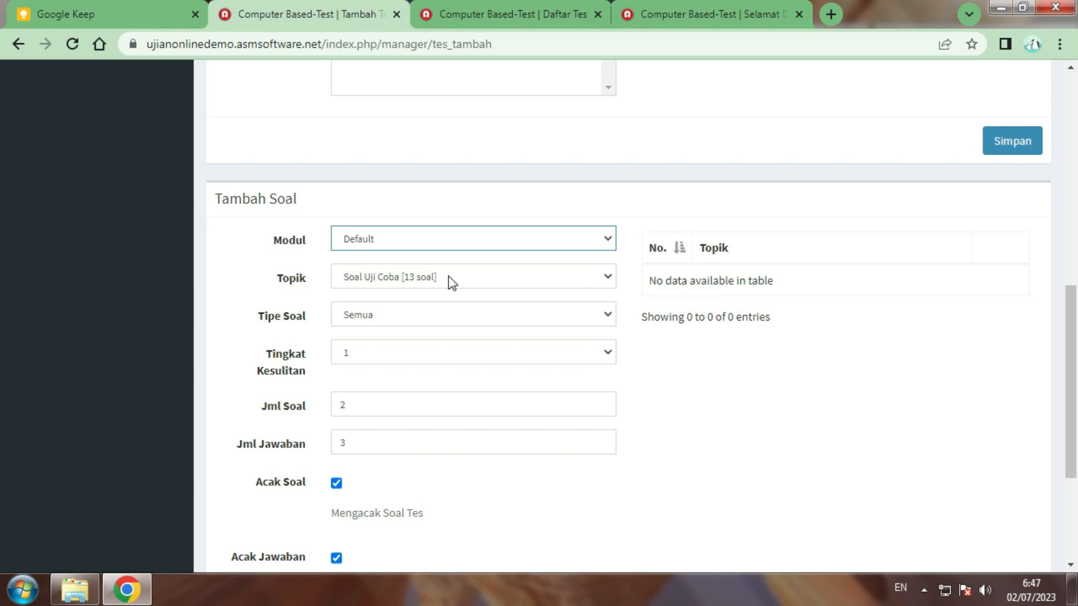
left_click(494, 276)
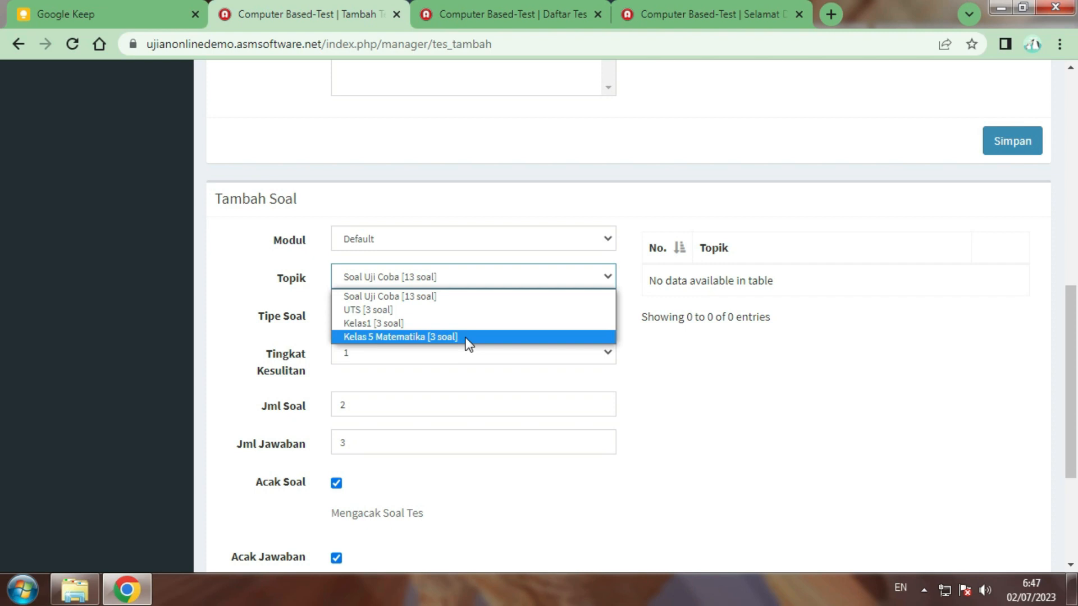
left_click(466, 337)
scroll(504, 265, "down", 3)
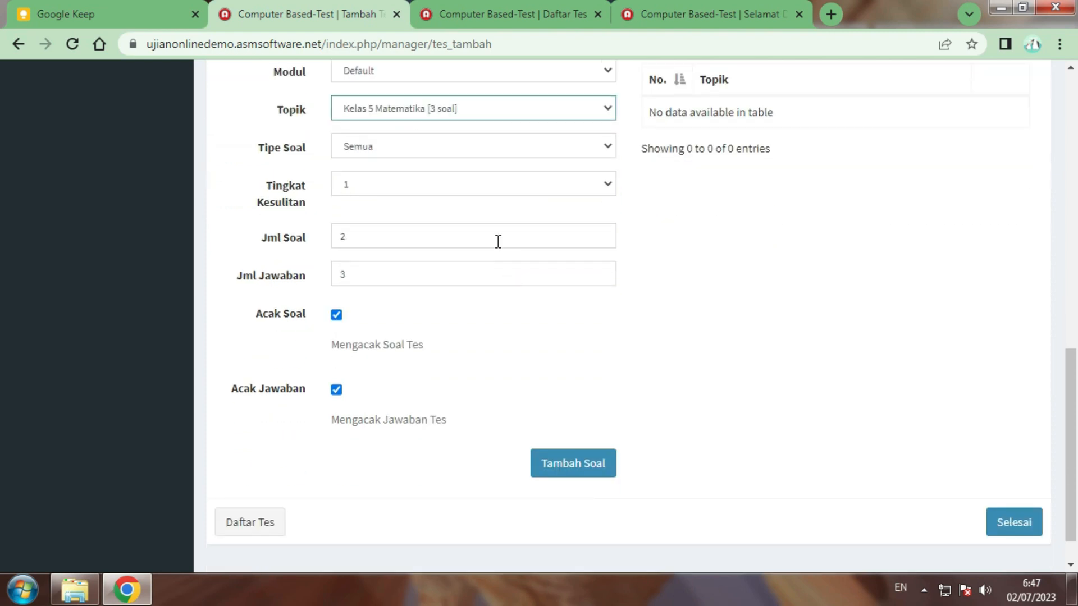
Change Tipe Soal from Pilihan Ganda to Semua
left_click(514, 145)
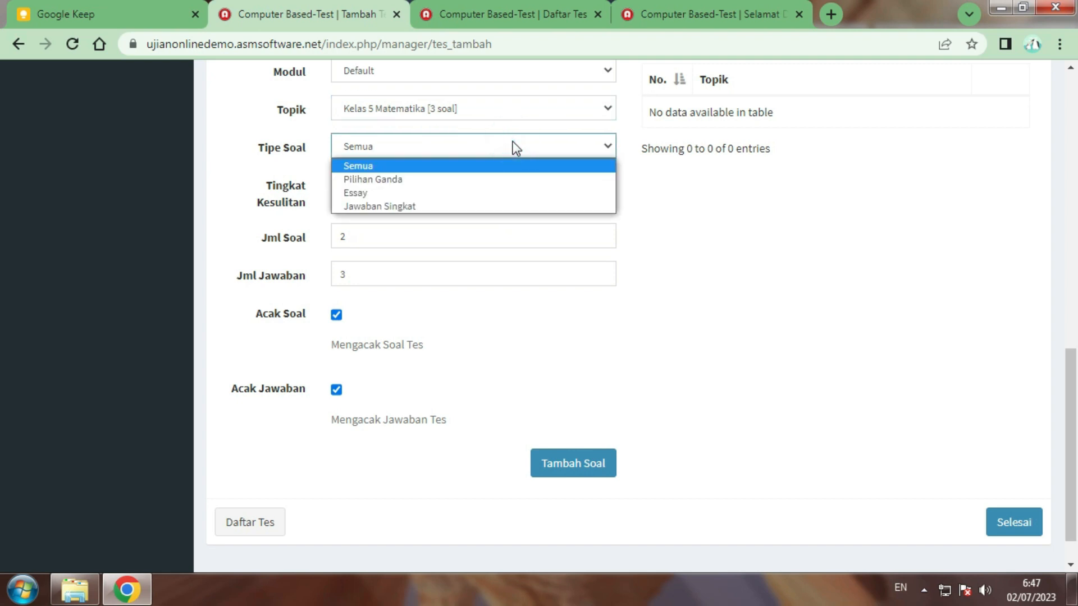
left_click(494, 179)
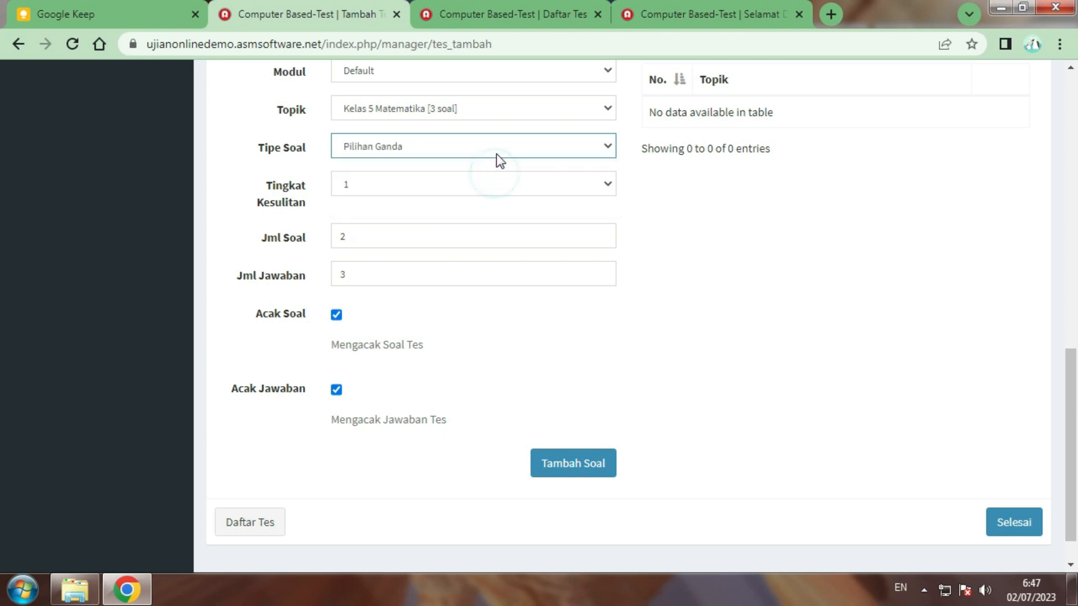
left_click(551, 152)
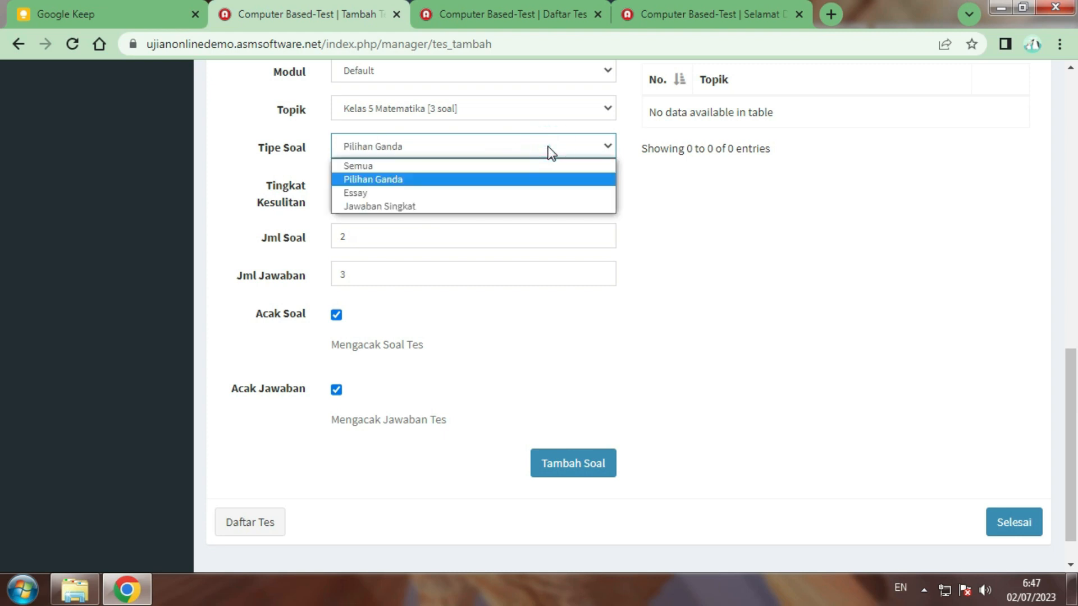
scroll(550, 150, "up", 1)
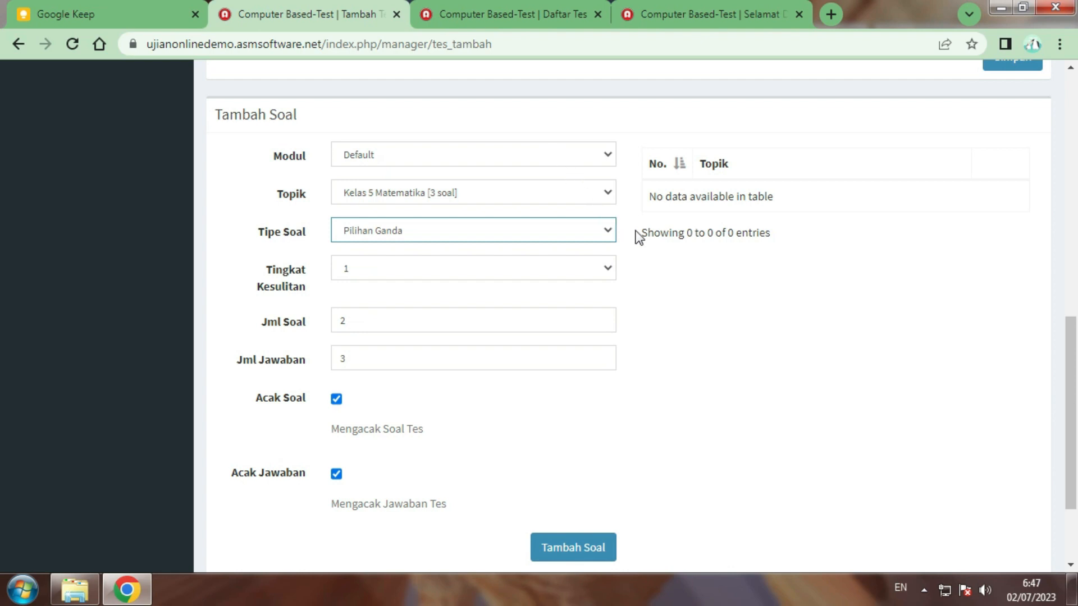
left_click(600, 231)
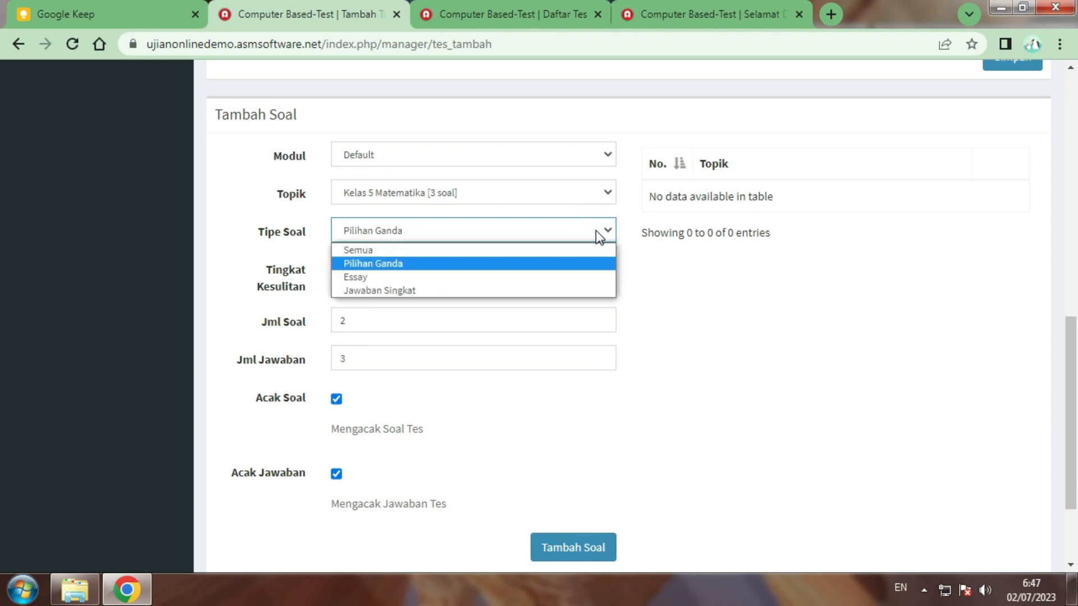
key("Up")
key("Return")
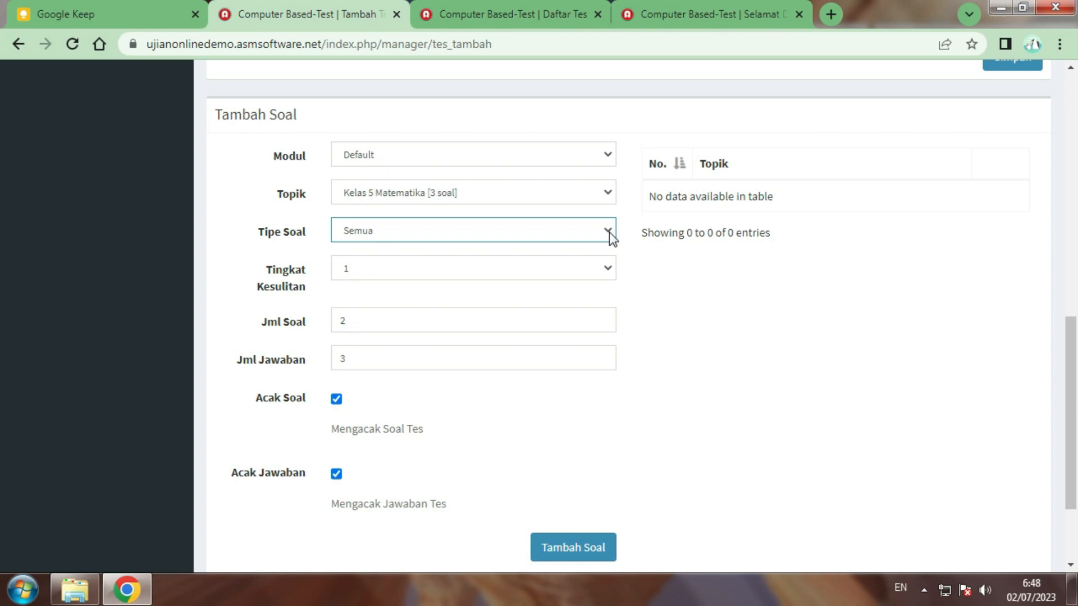
Keep Tingkat Kesulitan at 1 and change Jml Soal from 2 to 3
left_click(607, 273)
left_click(608, 274)
key("Tab")
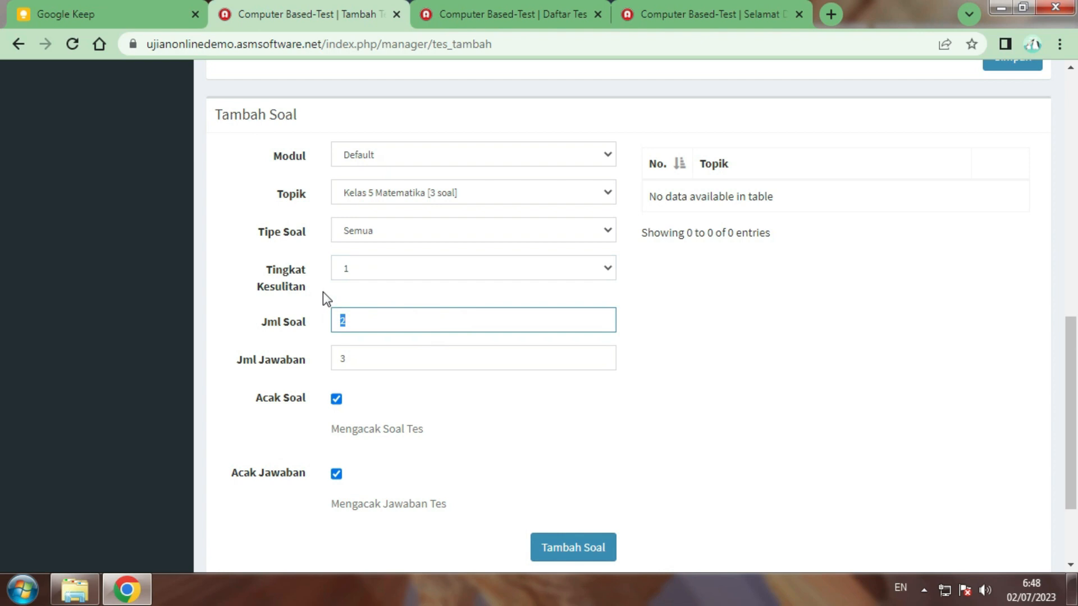
type("3")
scroll(364, 317, "down", 2)
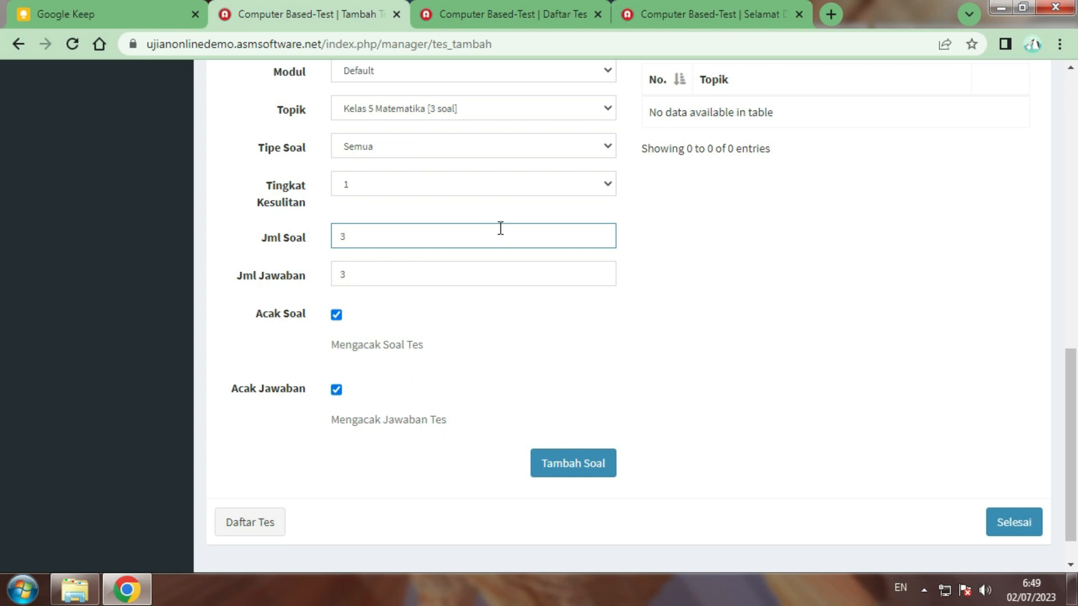
scroll(658, 323, "up", 1)
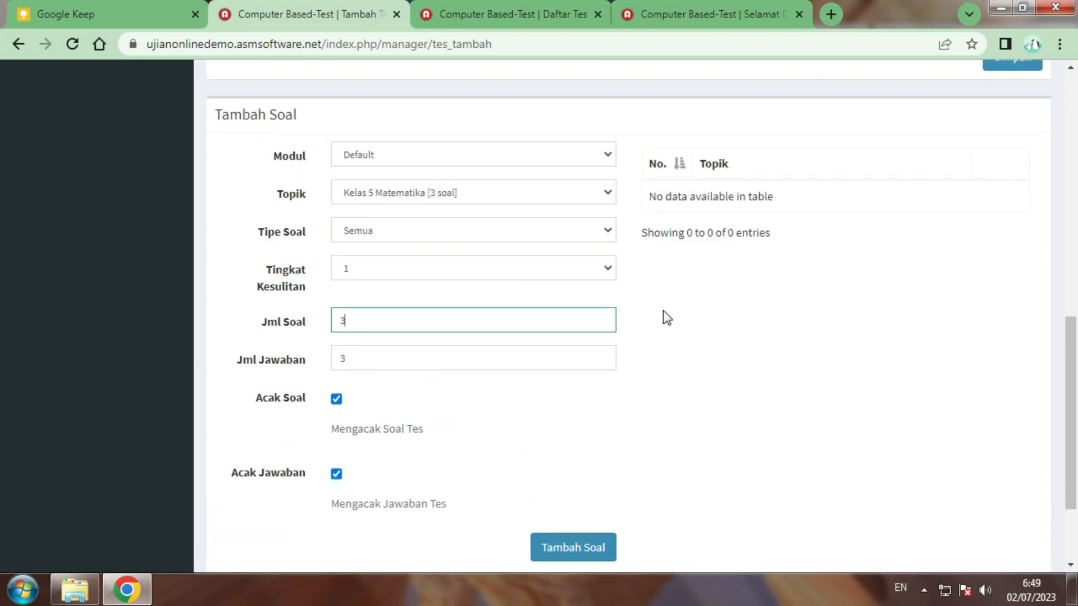
scroll(662, 308, "down", 2)
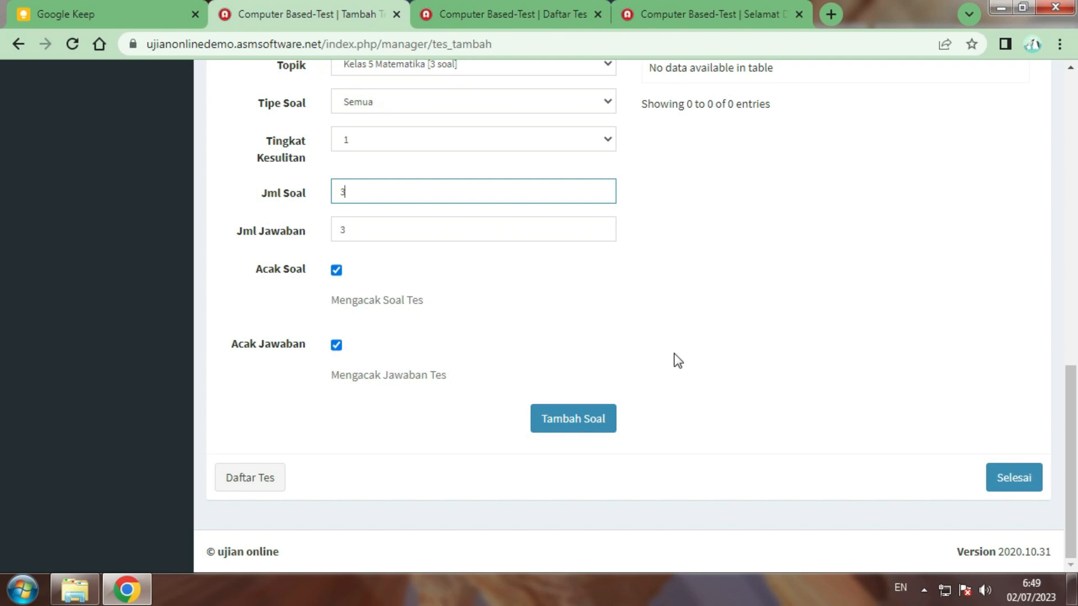
Add the three-question Kelas 5 Matematika set to the test and finish with Selesai
left_click(597, 425)
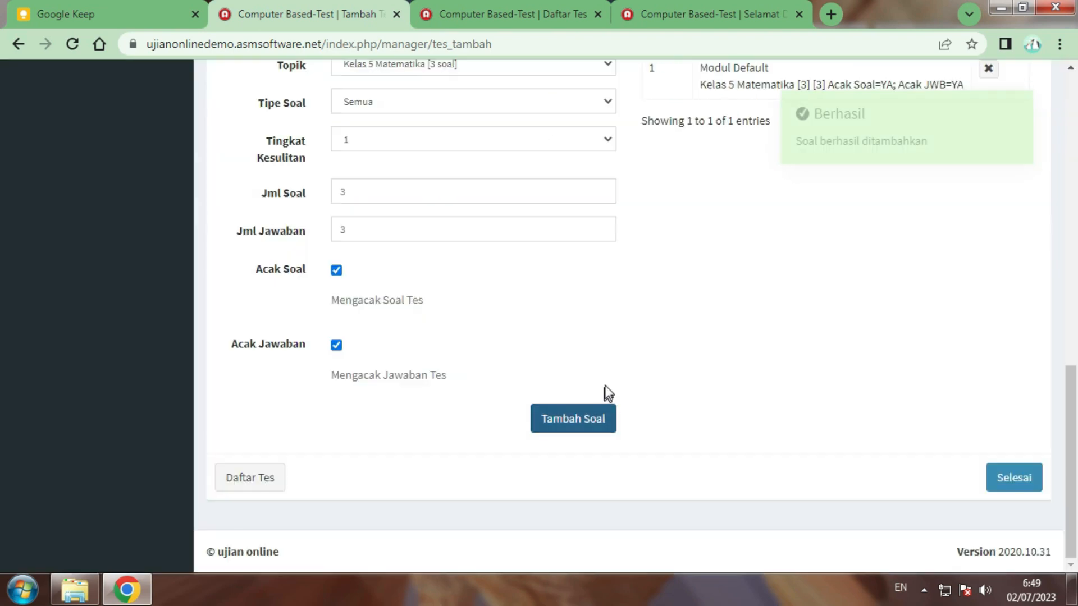
mouse_move(834, 152)
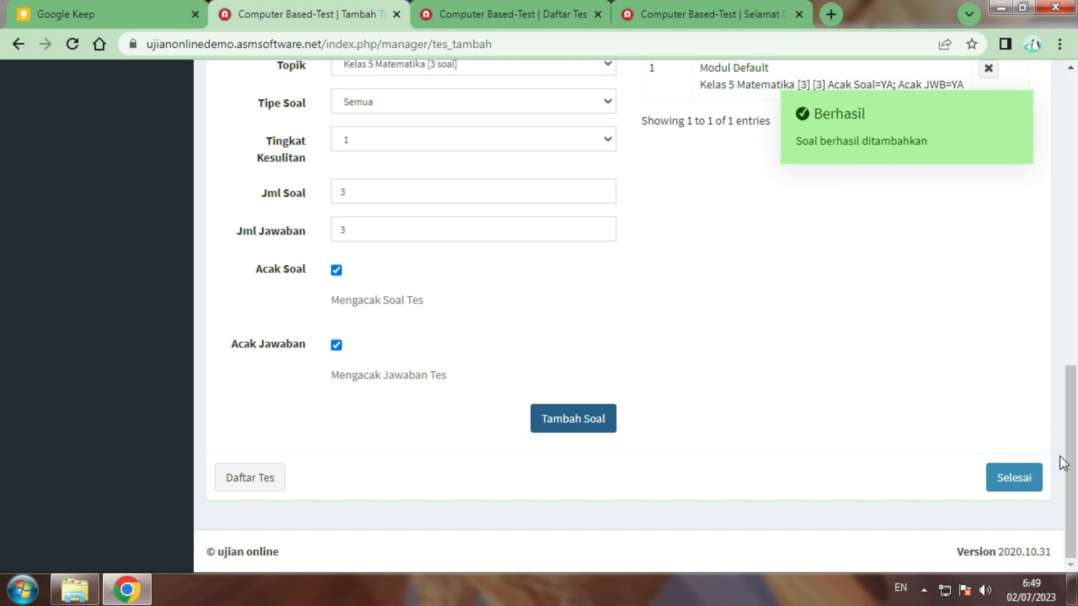
left_click(1018, 481)
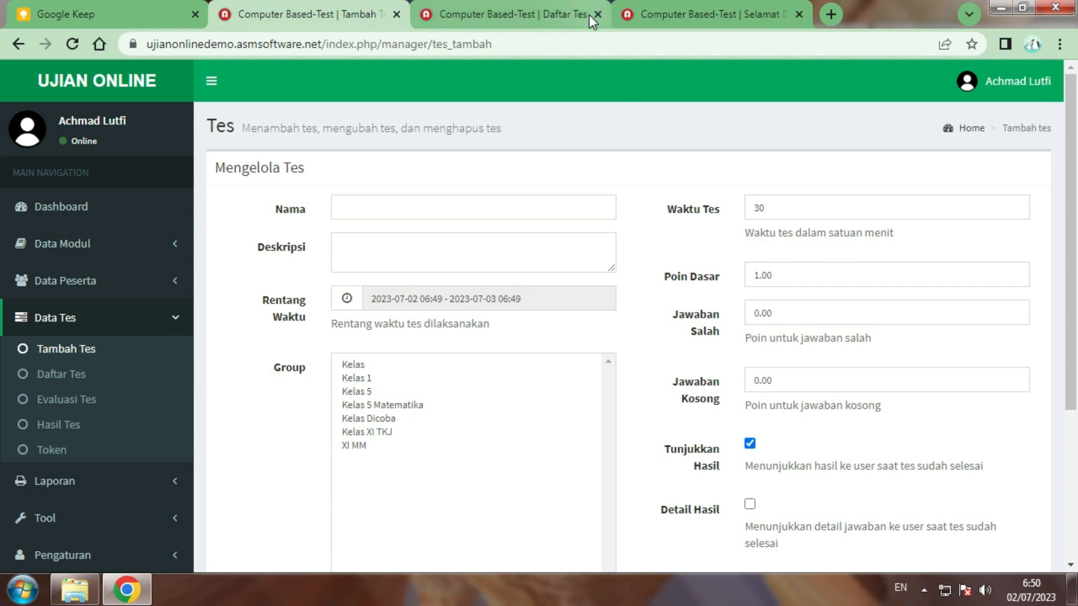
Glance at the Daftar Tes tab, close it, and reload the participant login page
left_click(572, 17)
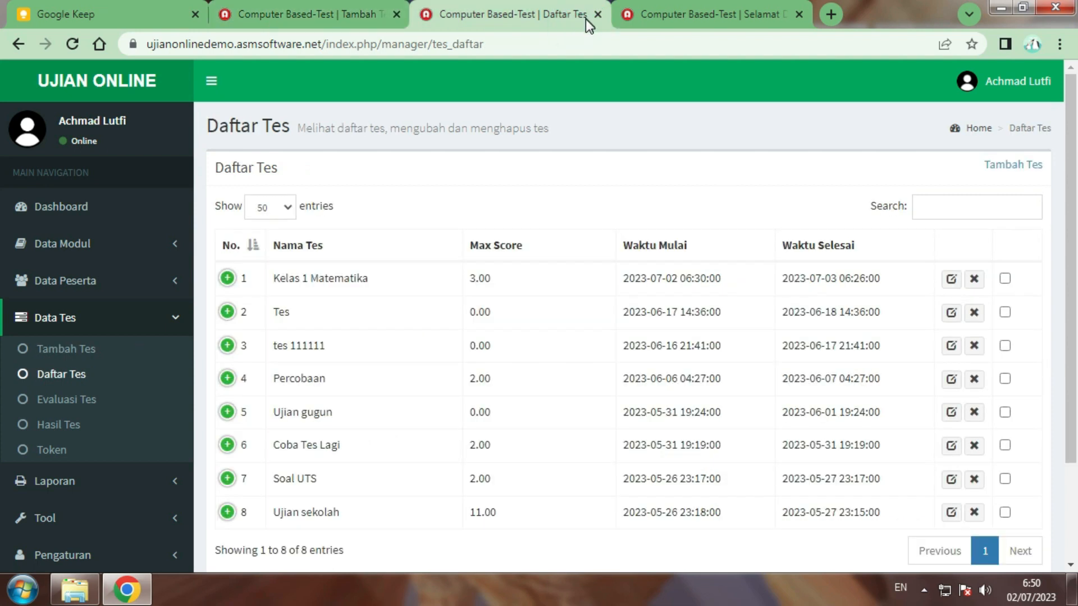
left_click(598, 15)
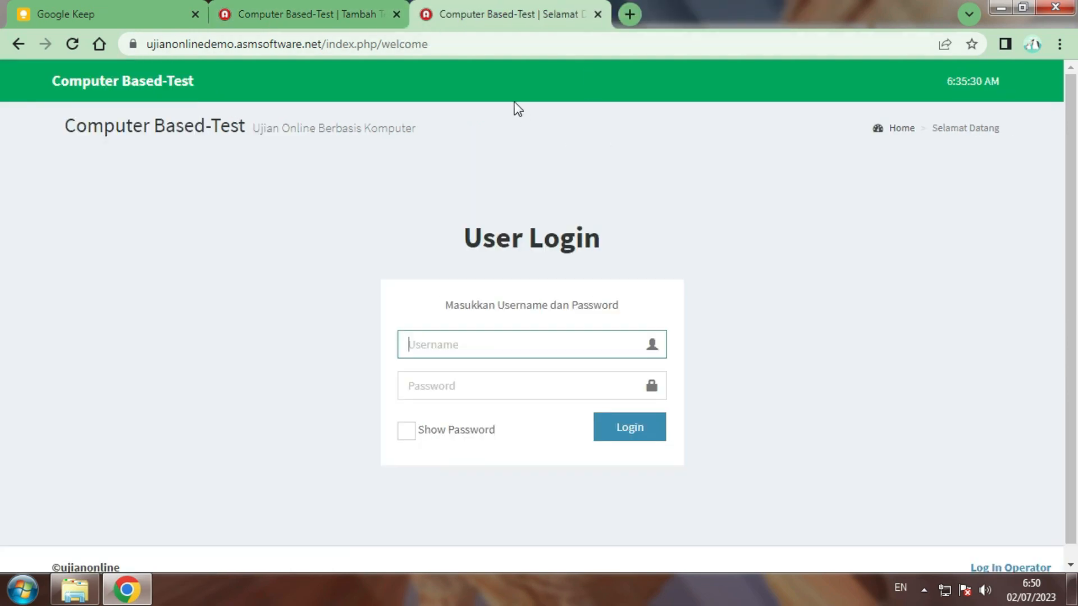
left_click(73, 45)
Log in with the new participant's username and password, showing the password to verify it
left_click(546, 331)
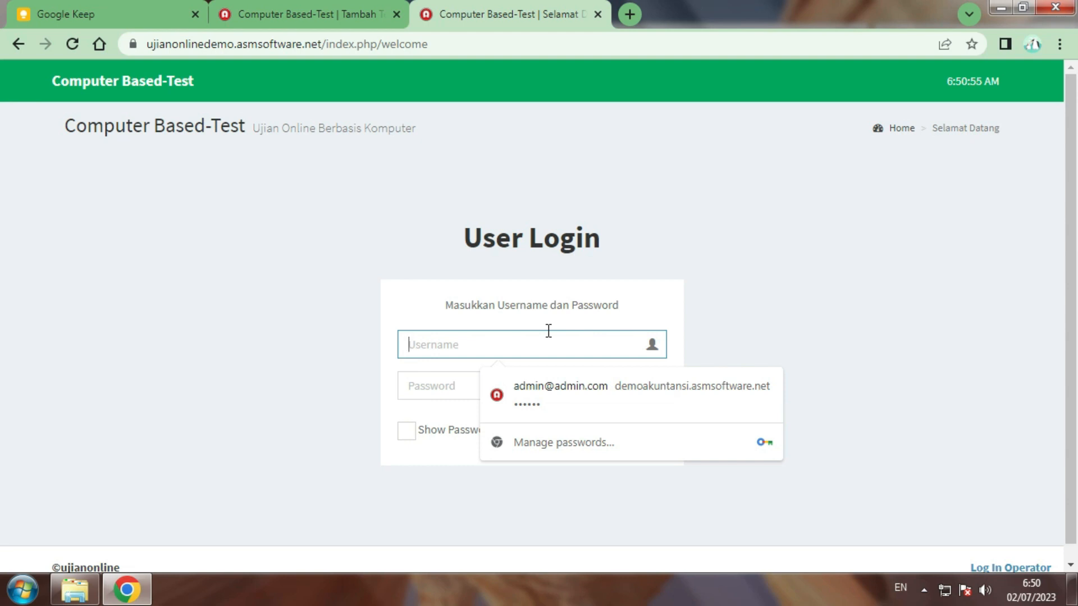
type("Abil")
key("Tab")
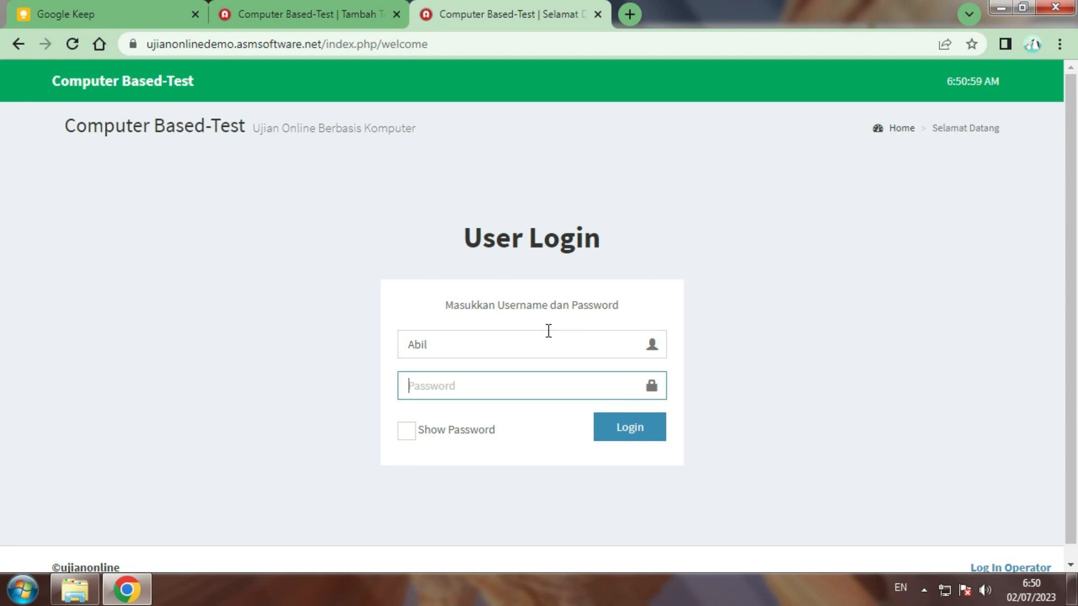
type("1234")
left_click(431, 430)
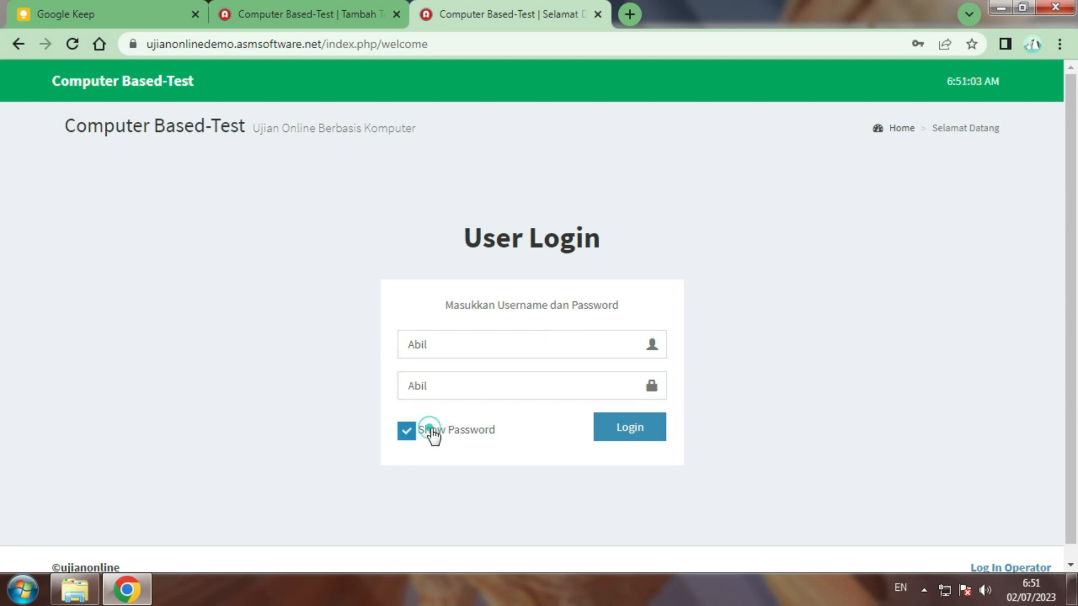
left_click(631, 434)
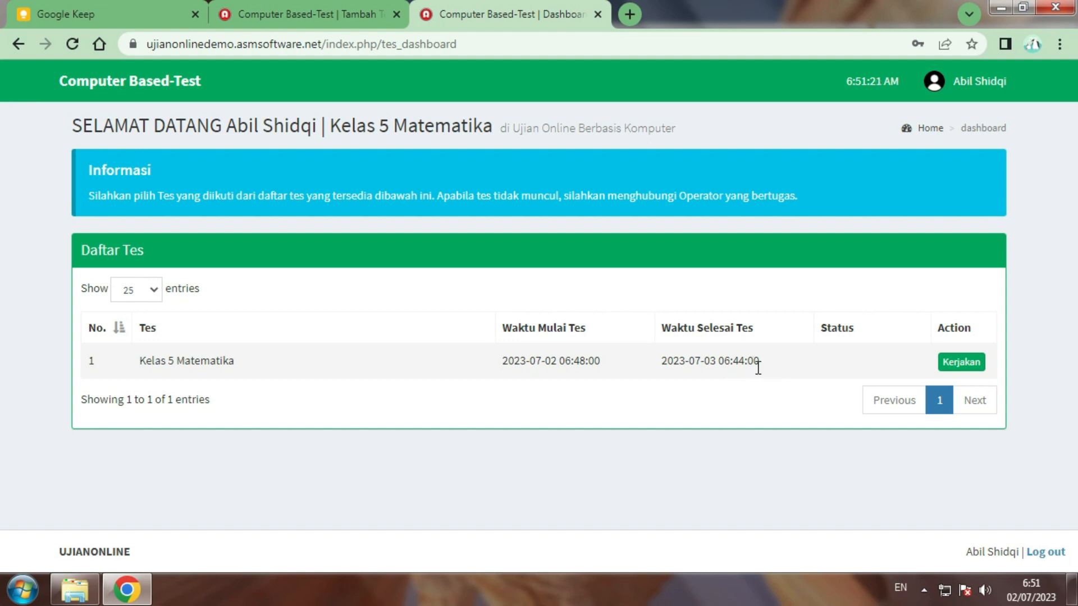
Choose Kerjakan for Kelas 5 Matematika on the dashboard and confirm it on Konfirmasi Tes
left_click(958, 370)
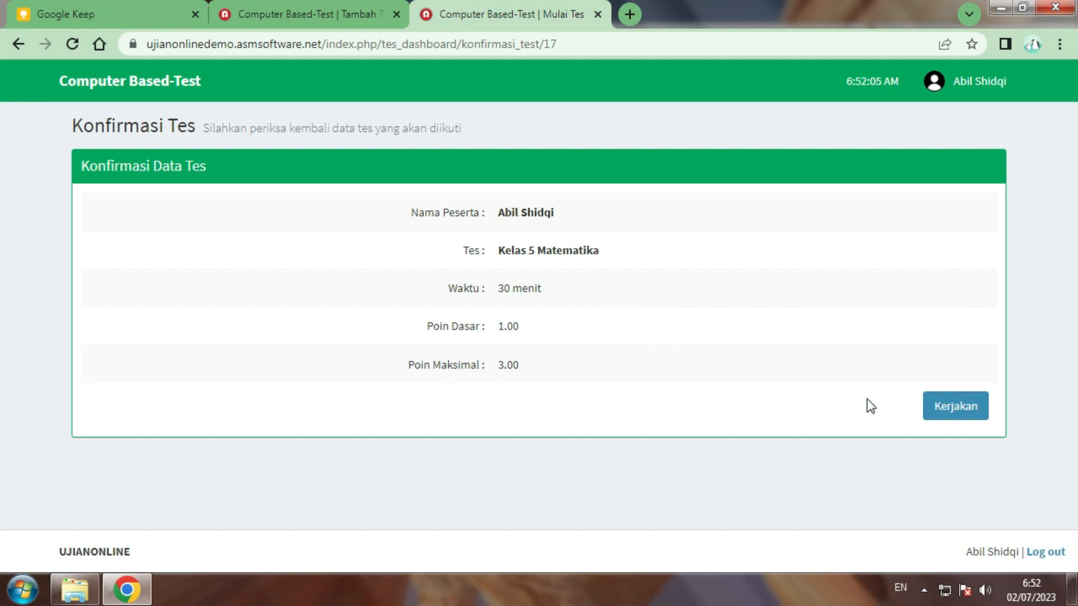
left_click(954, 405)
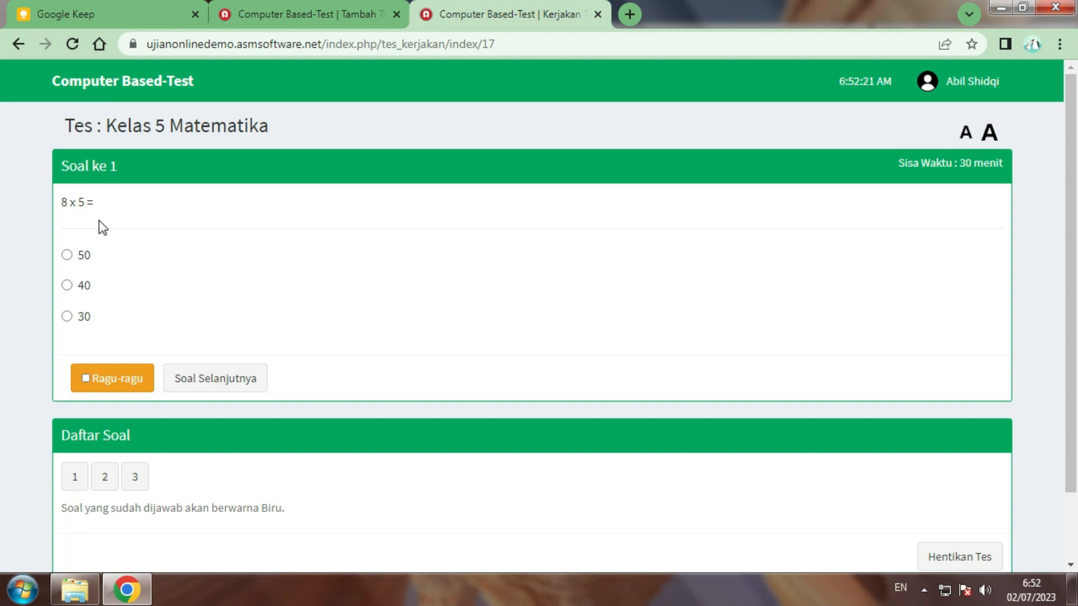
Pick 40 for question 1 (8 x 5), 6 for question 2 (2 + 3), and 25 for question 3 (5 x 5)
scroll(179, 261, "down", 2)
scroll(179, 261, "up", 2)
left_click(69, 286)
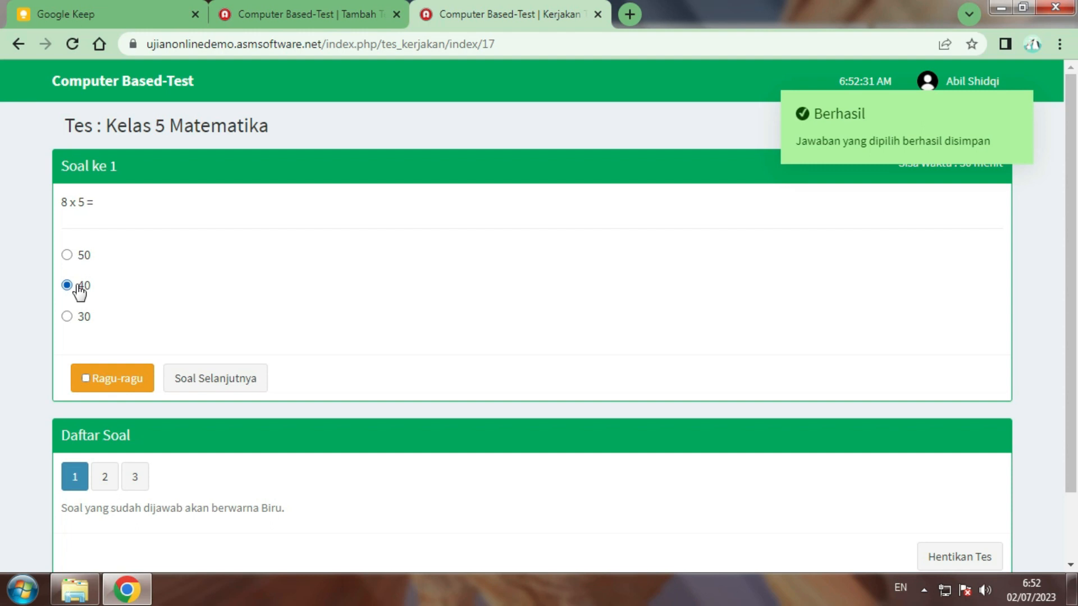
left_click(223, 382)
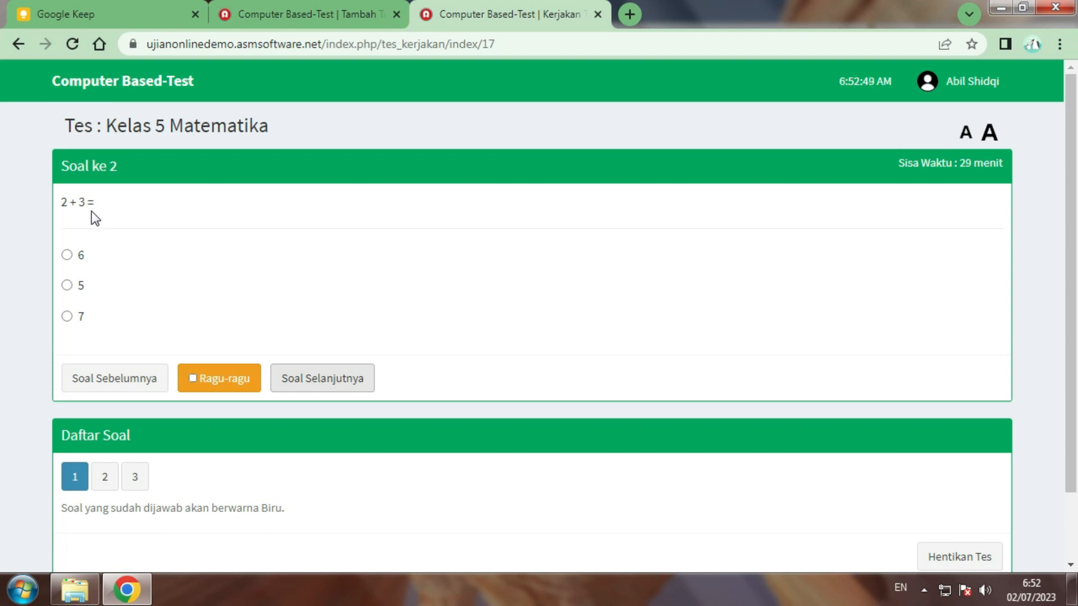
left_click(68, 255)
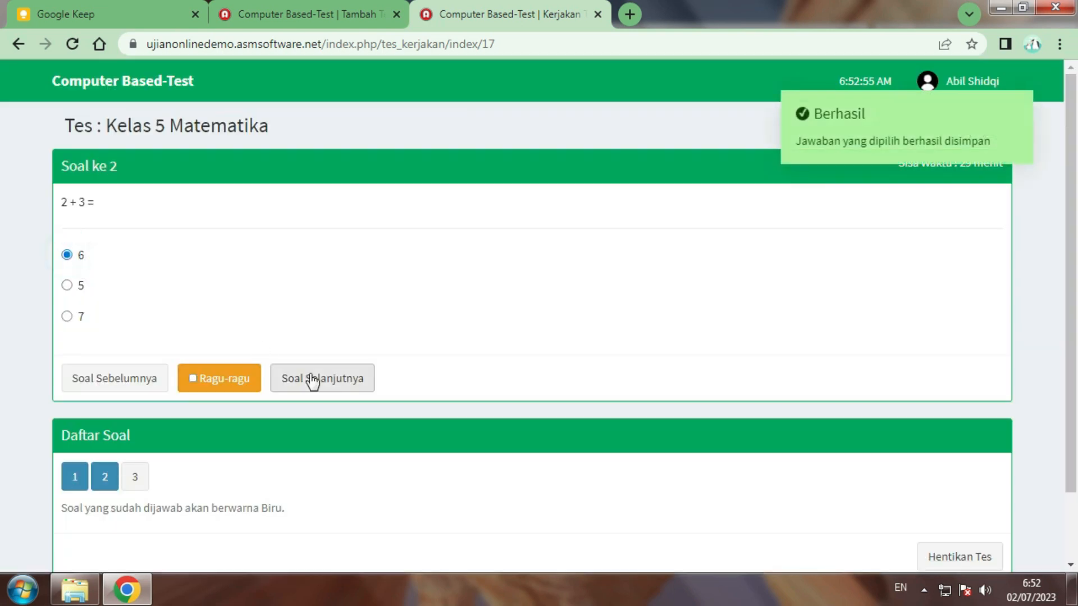
left_click(318, 378)
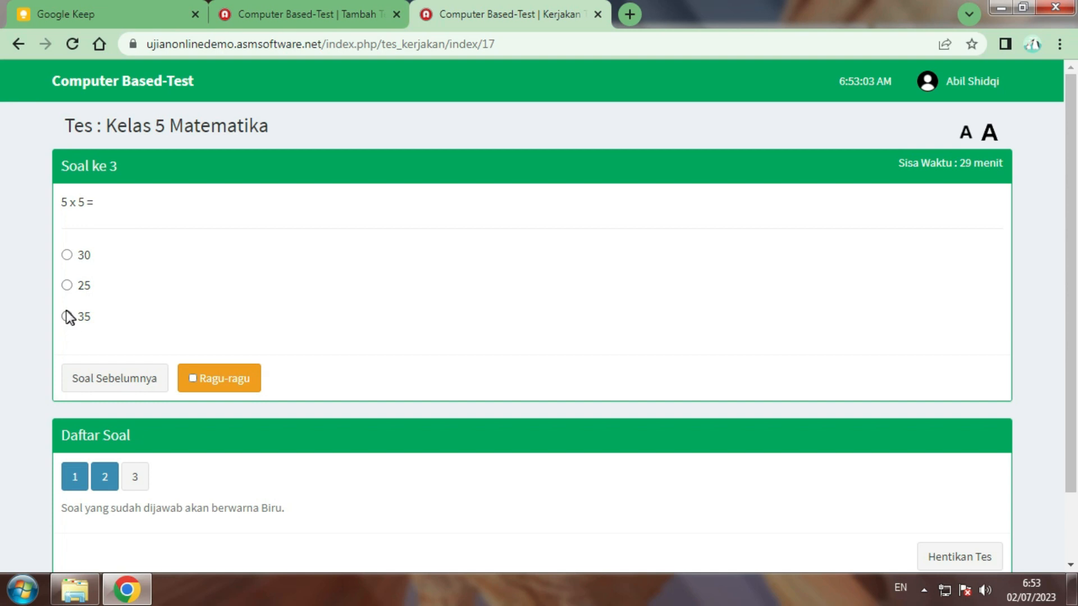
left_click(68, 286)
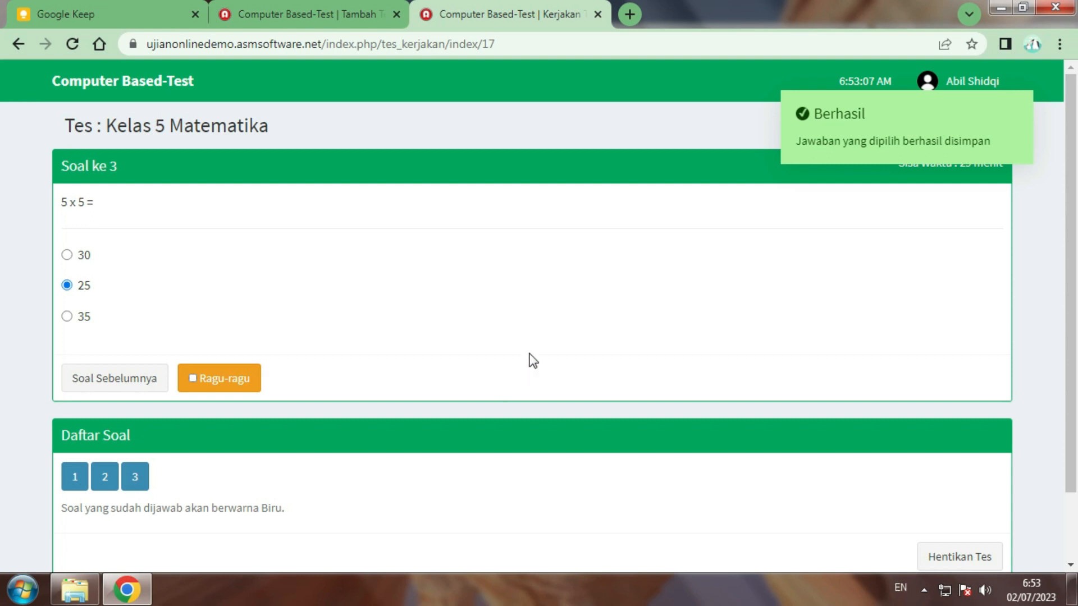
scroll(188, 421, "down", 2)
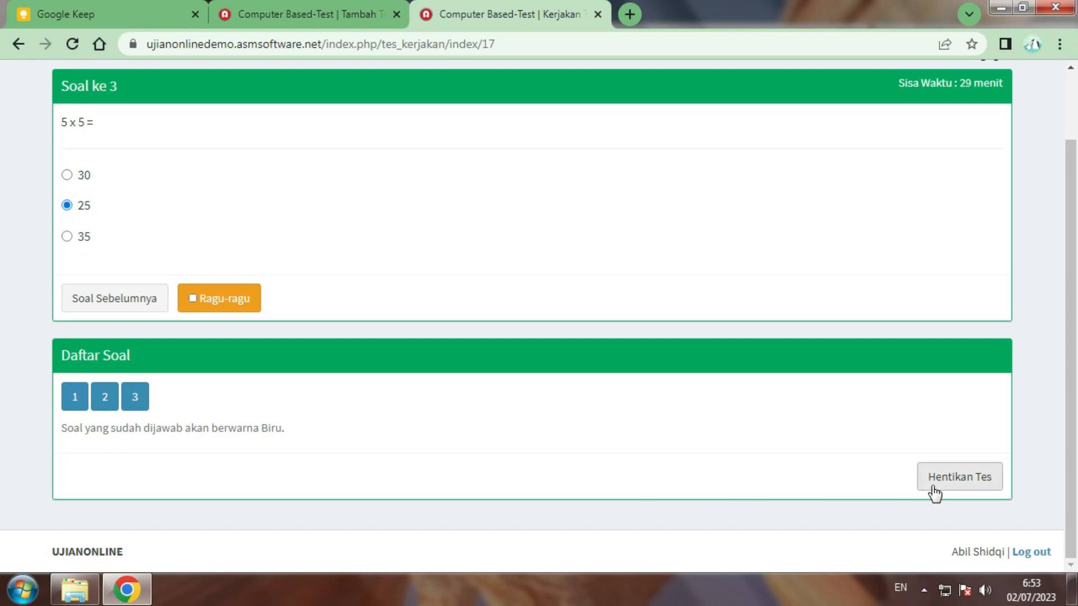
End the Kelas 5 Matematika test, confirming that answers can no longer be changed
left_click(971, 492)
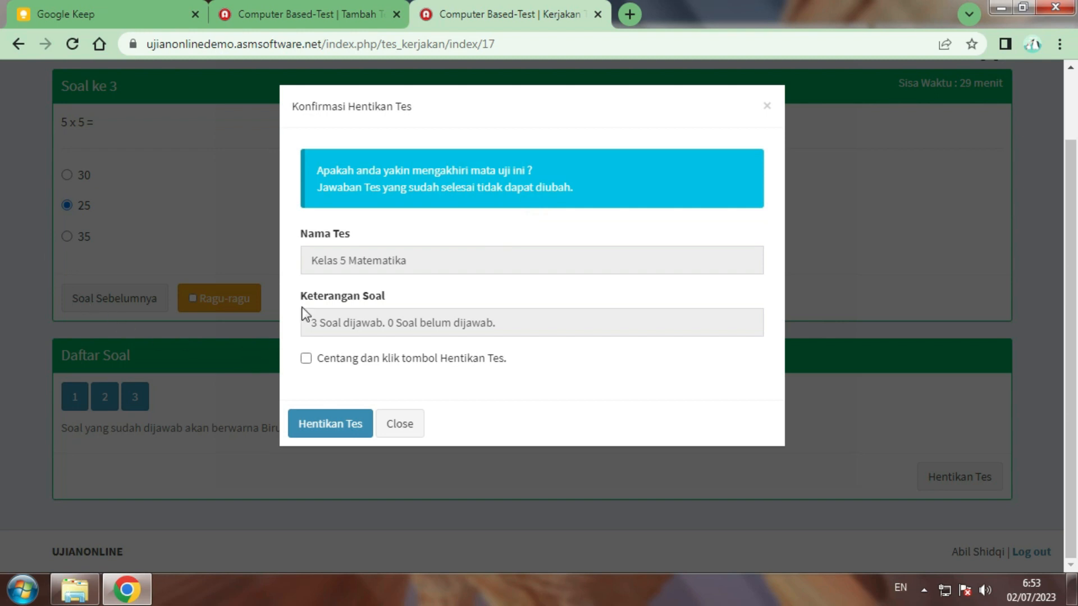
left_click(306, 359)
left_click(316, 430)
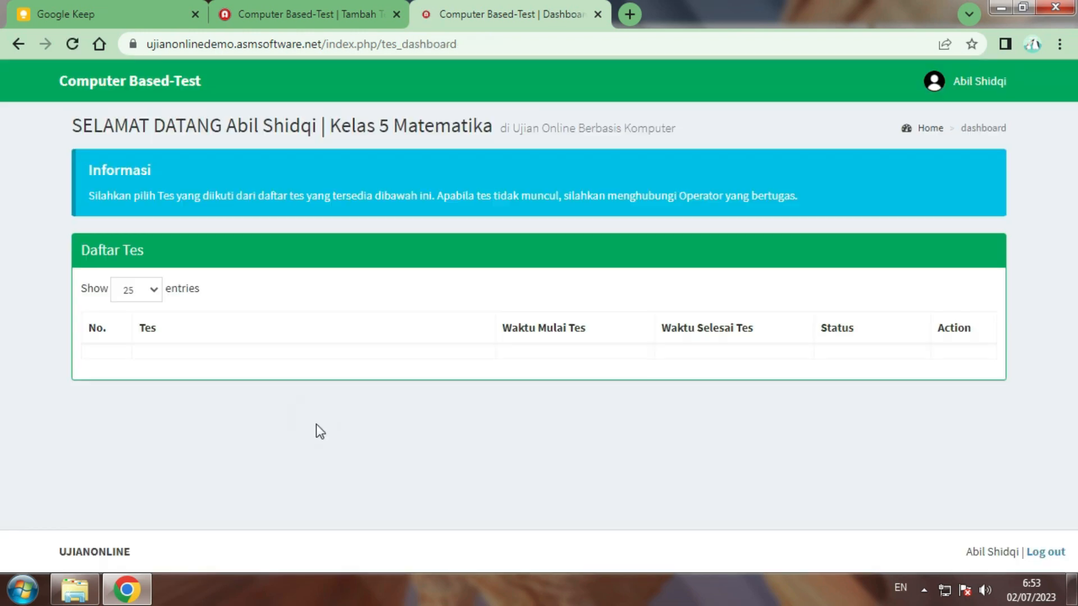